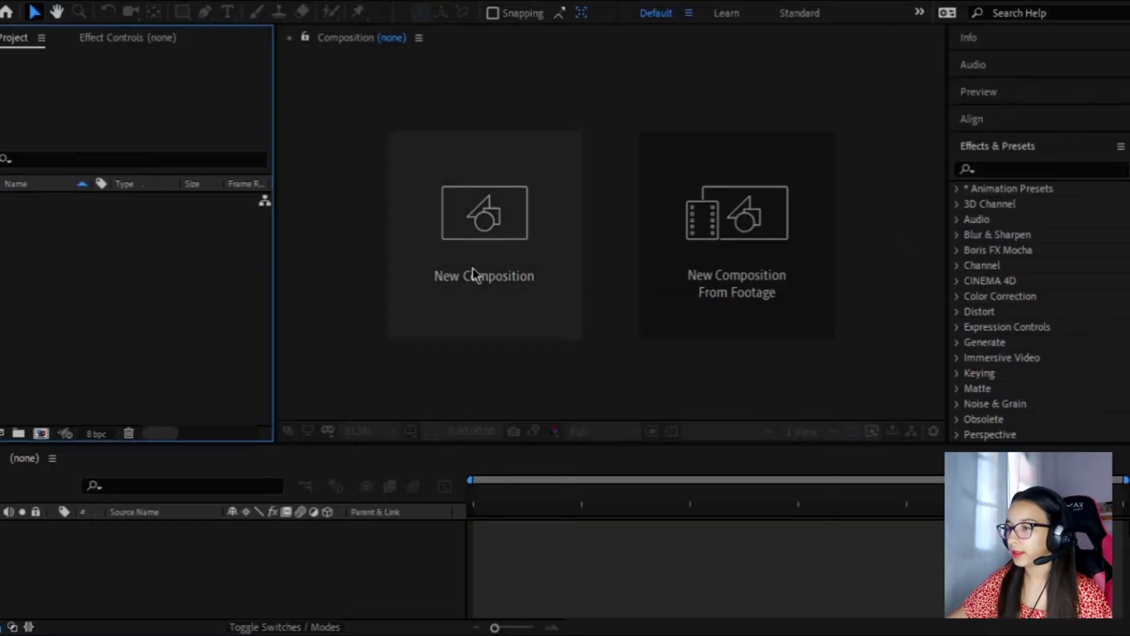
- Create Comp 1 and apply Motion Tile to photo layer 4
{"action": "left_click", "coordinate": [474, 275]}
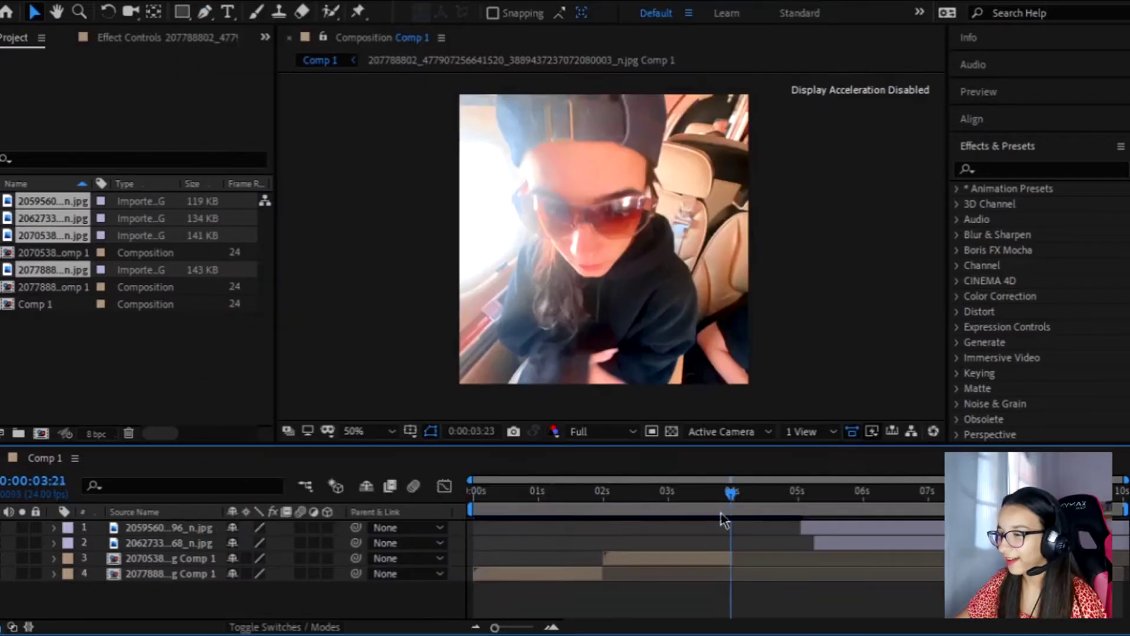
{"action": "left_click_drag", "start_coordinate": [721, 514], "coordinate": [510, 557]}
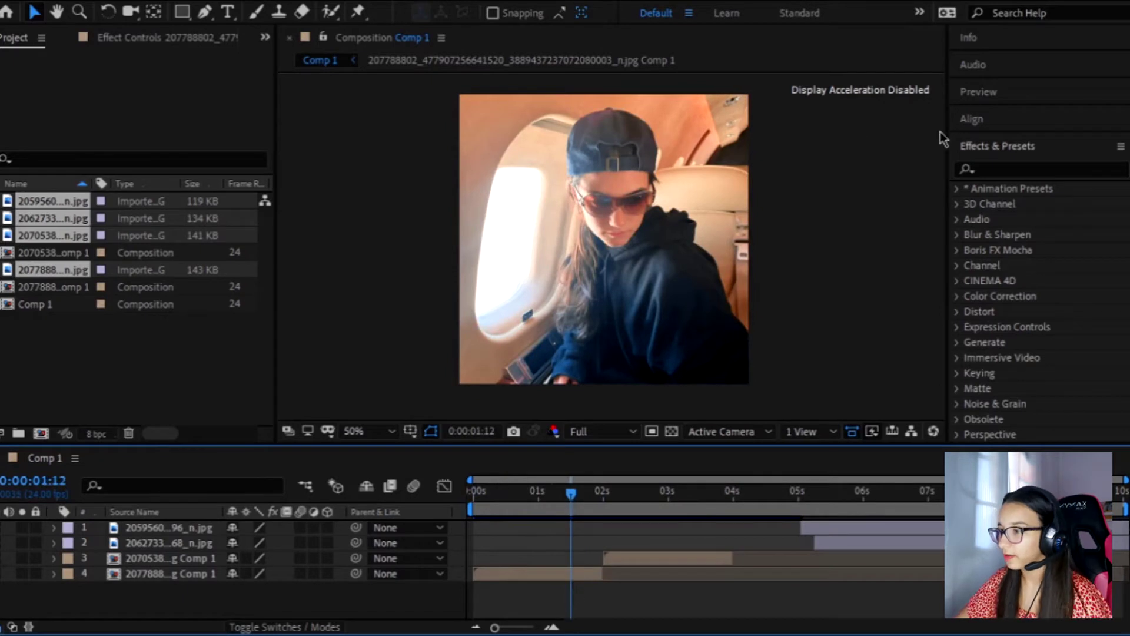
{"action": "left_click", "coordinate": [988, 167]}
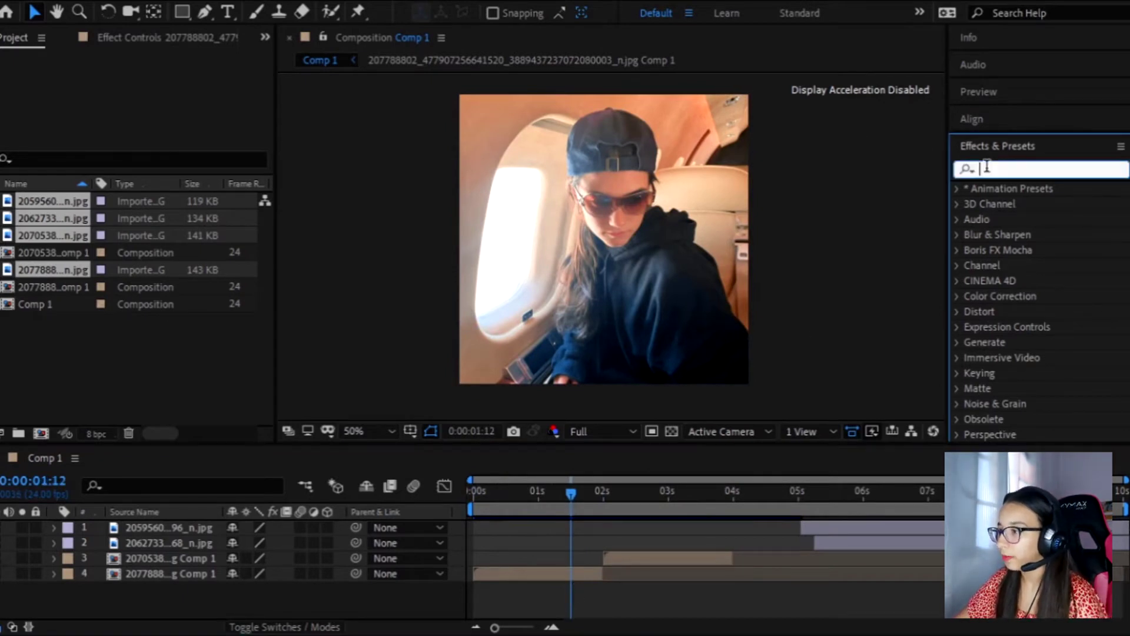
{"action": "type", "text": "mot"}
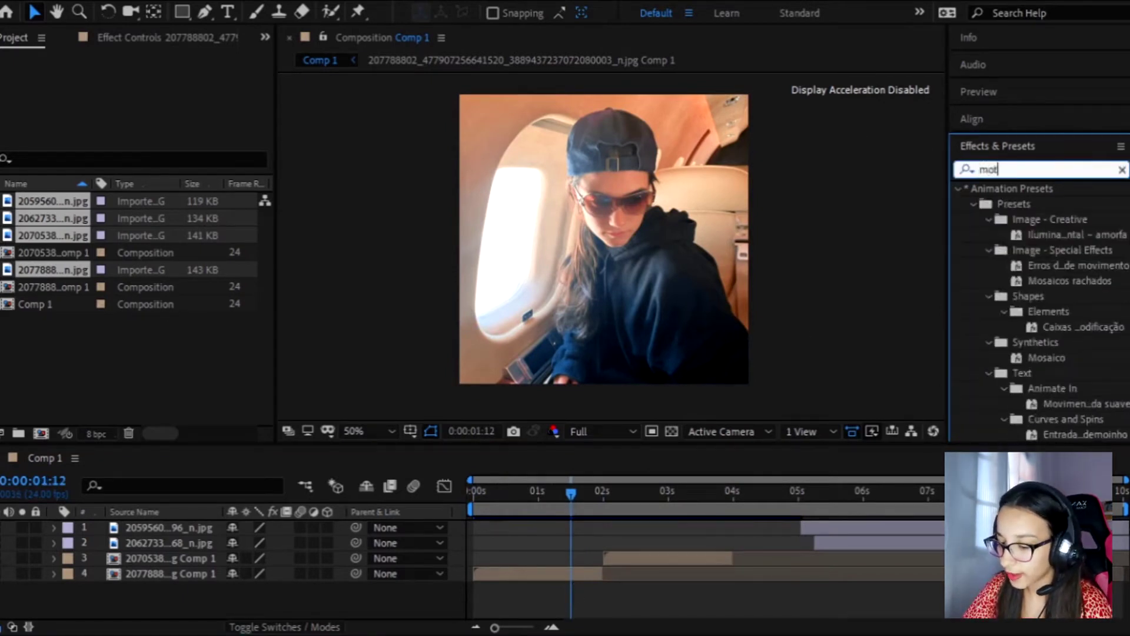
{"action": "type", "text": "ion tile"}
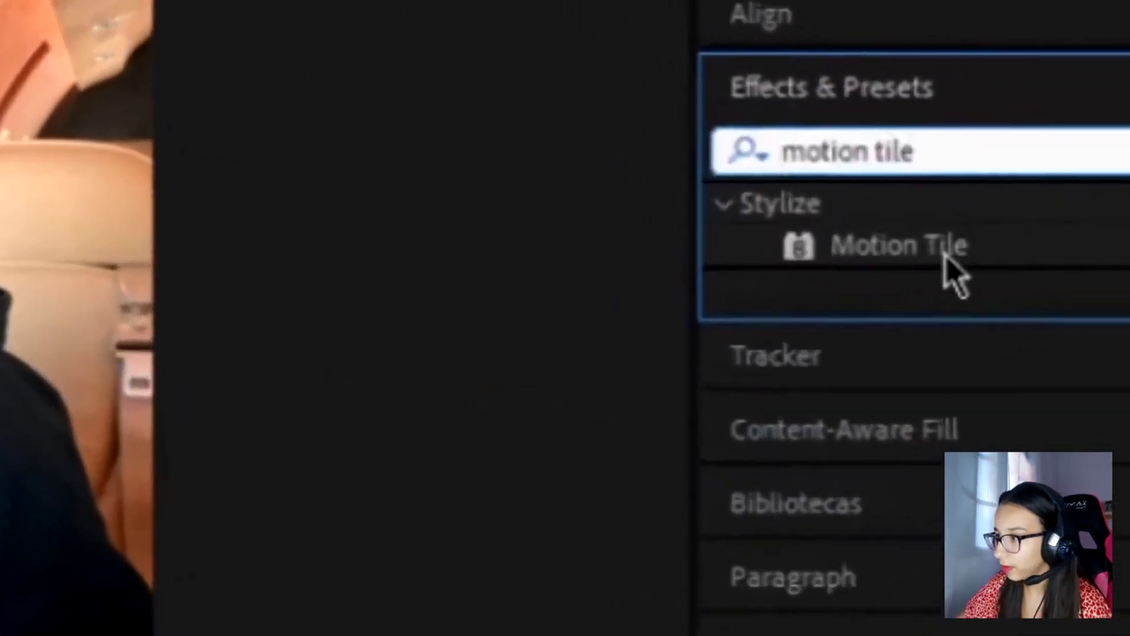
{"action": "left_click_drag", "start_coordinate": [1022, 204], "coordinate": [591, 567]}
- Set Motion Tile Output Width and Output Height to 400
{"action": "left_click", "coordinate": [160, 137]}
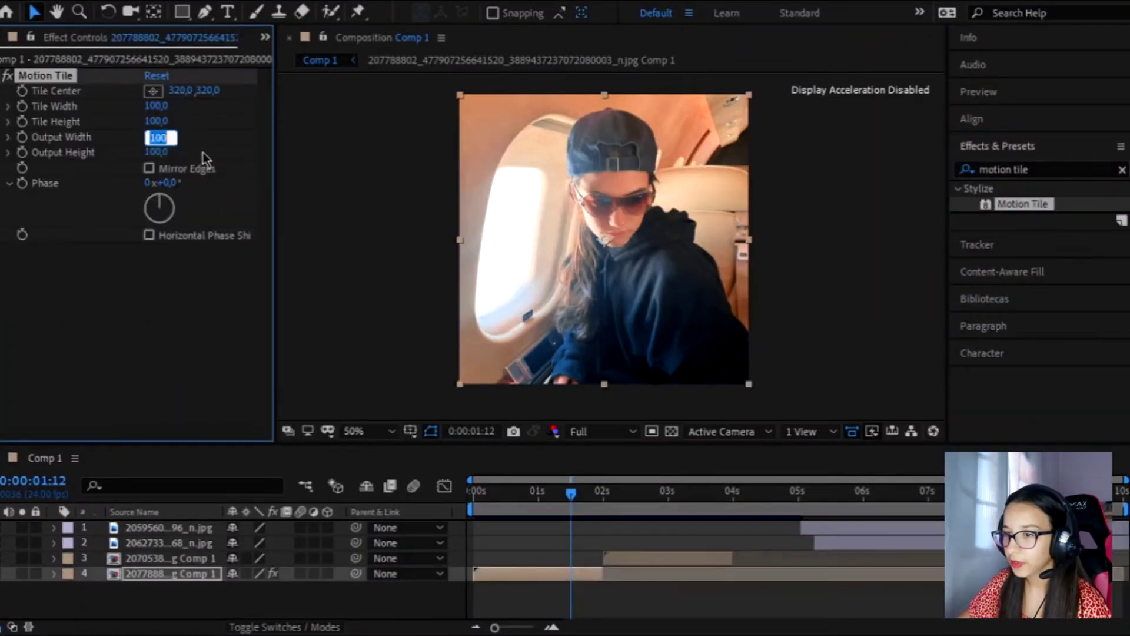
{"action": "type", "text": "400"}
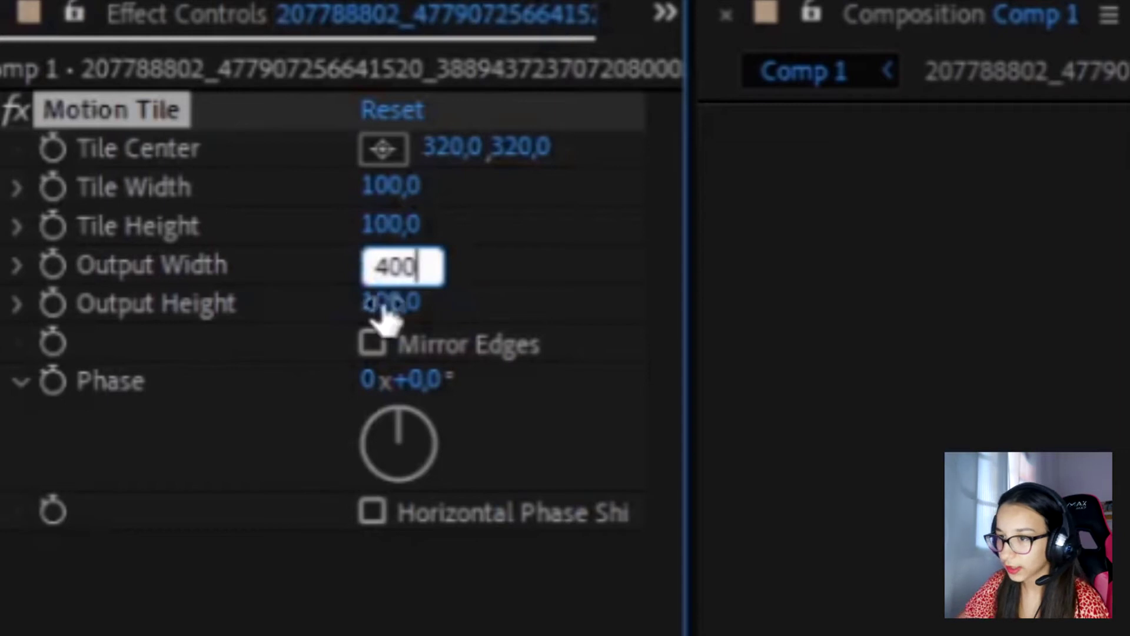
{"action": "left_click", "coordinate": [379, 303]}
{"action": "type", "text": "400"}
{"action": "key", "text": "Return"}
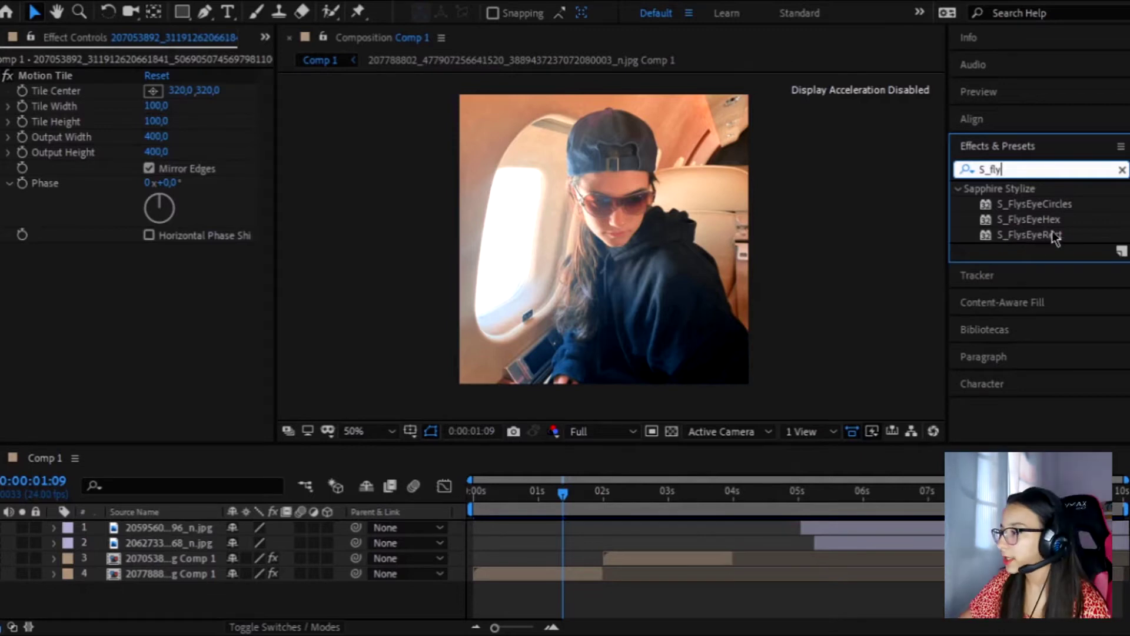
- Apply S_FlysEyeHex to layer 4 and keyframe its Inside Rotate up to about 2 seconds
{"action": "left_click_drag", "start_coordinate": [1036, 235], "coordinate": [1038, 248]}
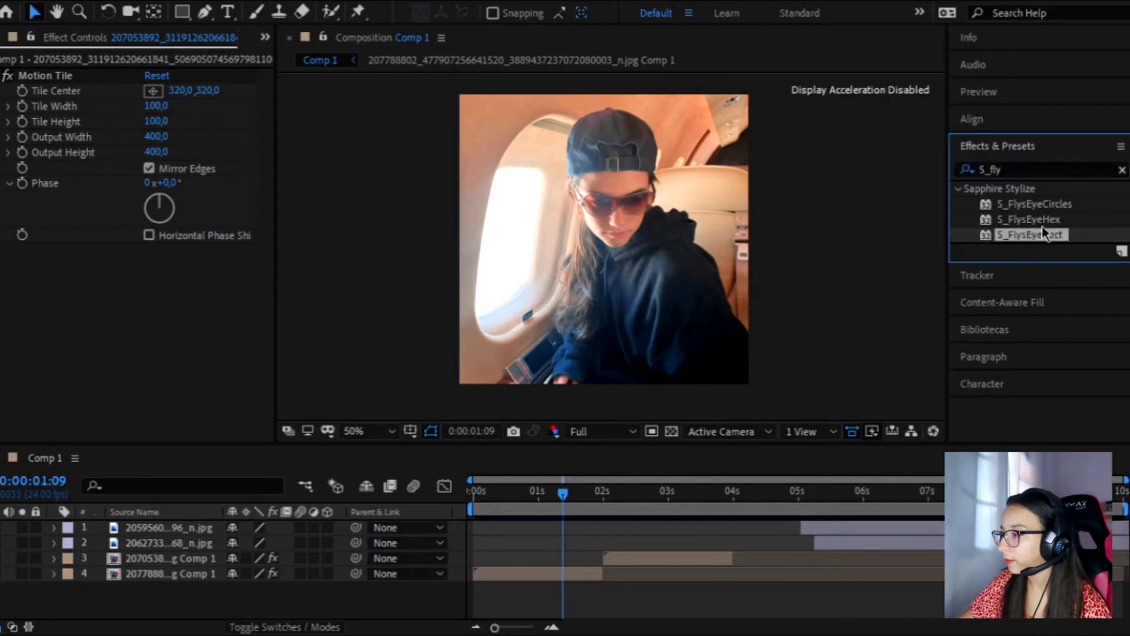
{"action": "left_click", "coordinate": [1038, 222]}
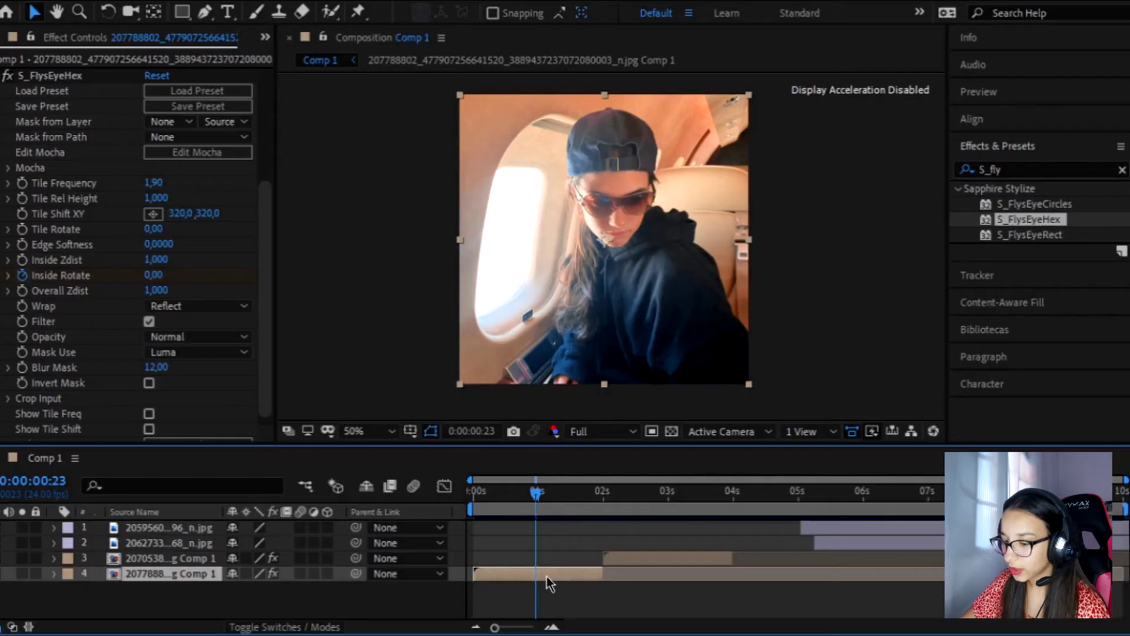
{"action": "key", "text": "u"}
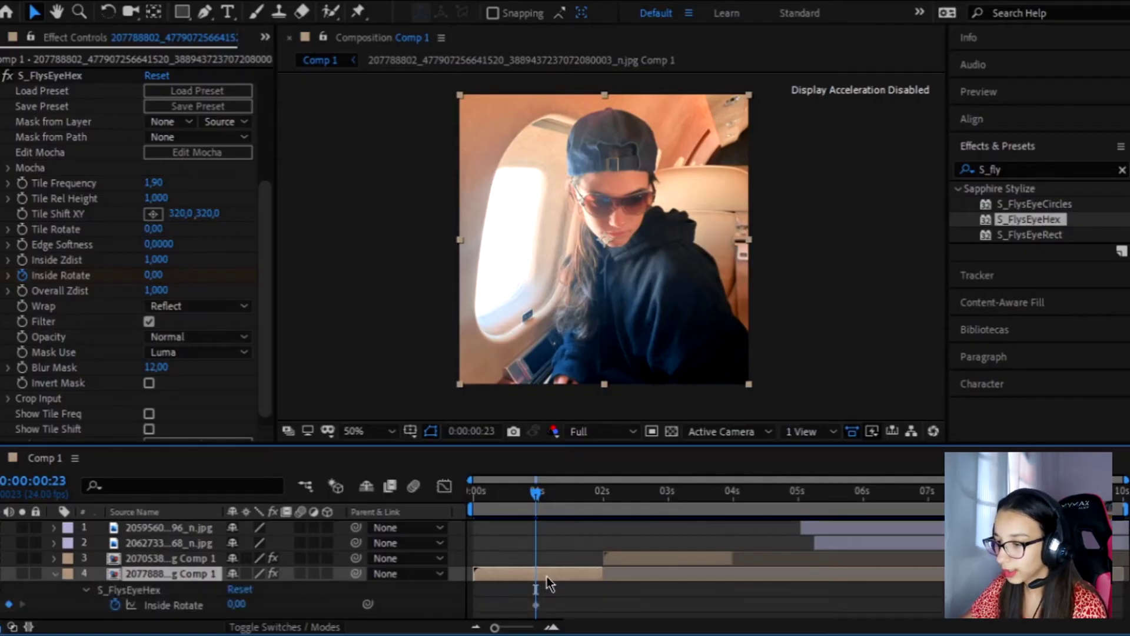
{"action": "left_click", "coordinate": [574, 592]}
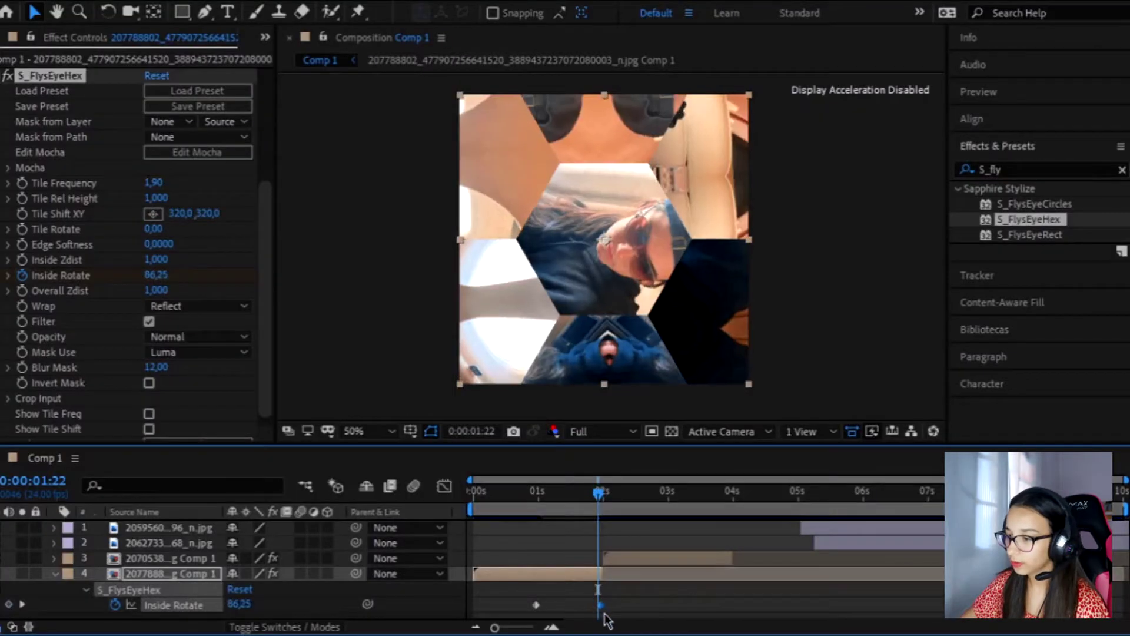
{"action": "left_click_drag", "start_coordinate": [605, 615], "coordinate": [599, 611]}
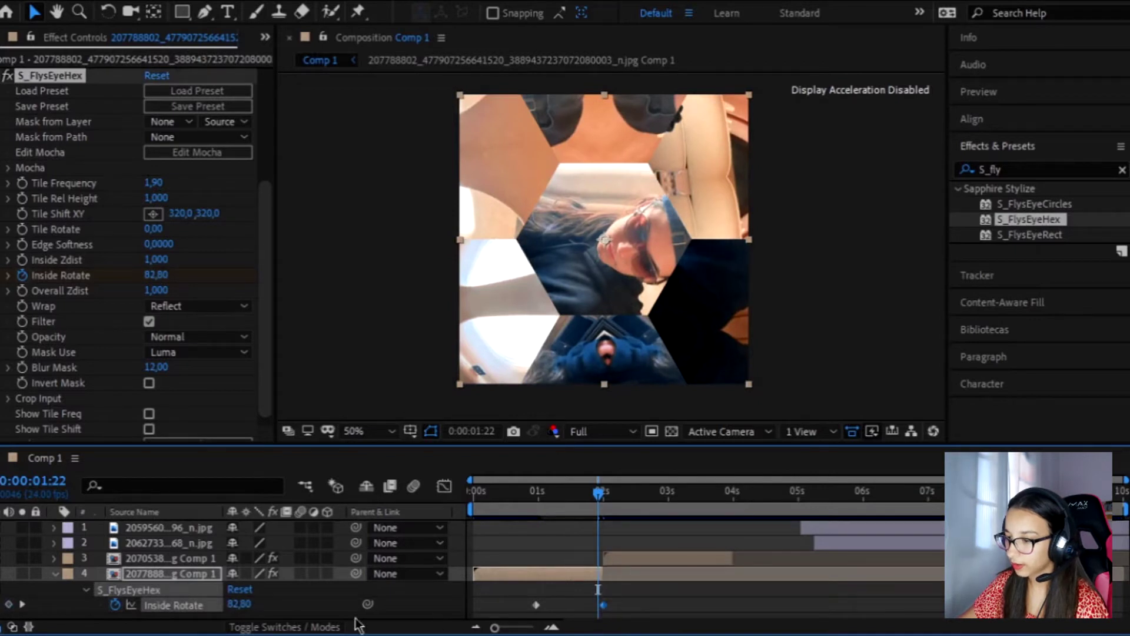
- Apply Easy Ease to both Inside Rotate keyframes
{"action": "left_click", "coordinate": [512, 603]}
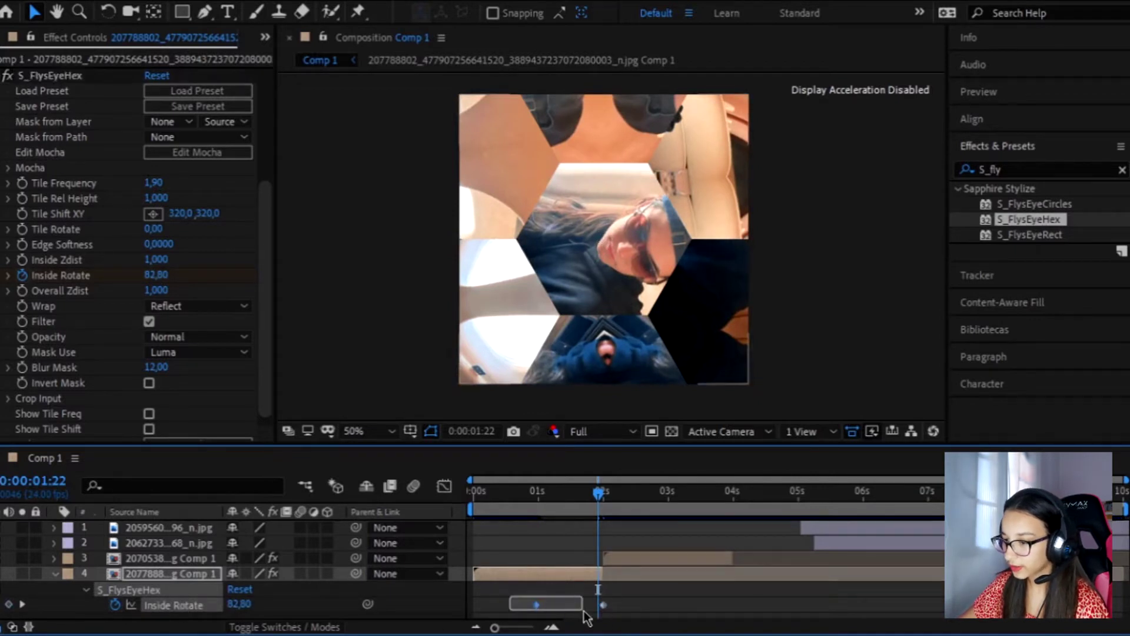
{"action": "left_click_drag", "start_coordinate": [614, 616], "coordinate": [615, 618]}
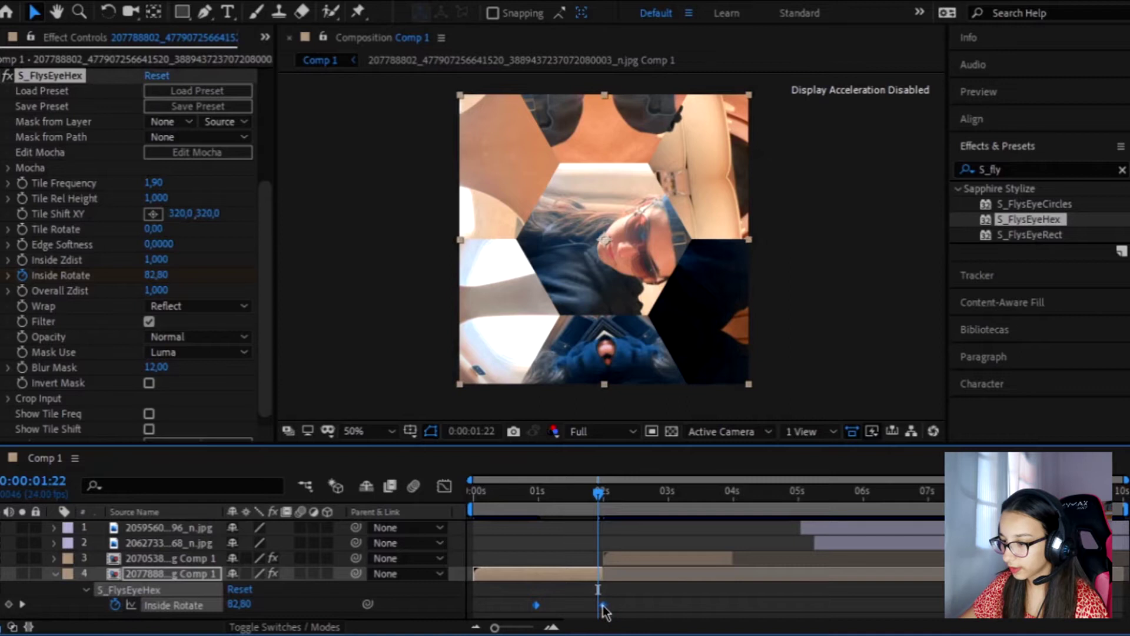
{"action": "key", "text": "F9"}
{"action": "left_click", "coordinate": [659, 599]}
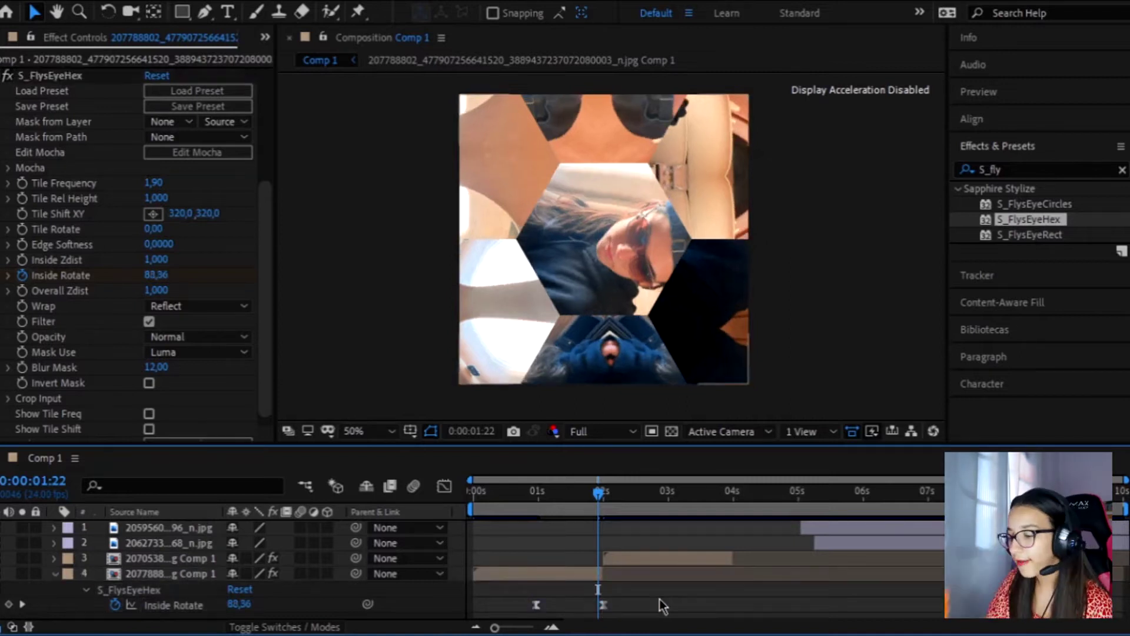
{"action": "left_click_drag", "start_coordinate": [659, 599], "coordinate": [518, 594]}
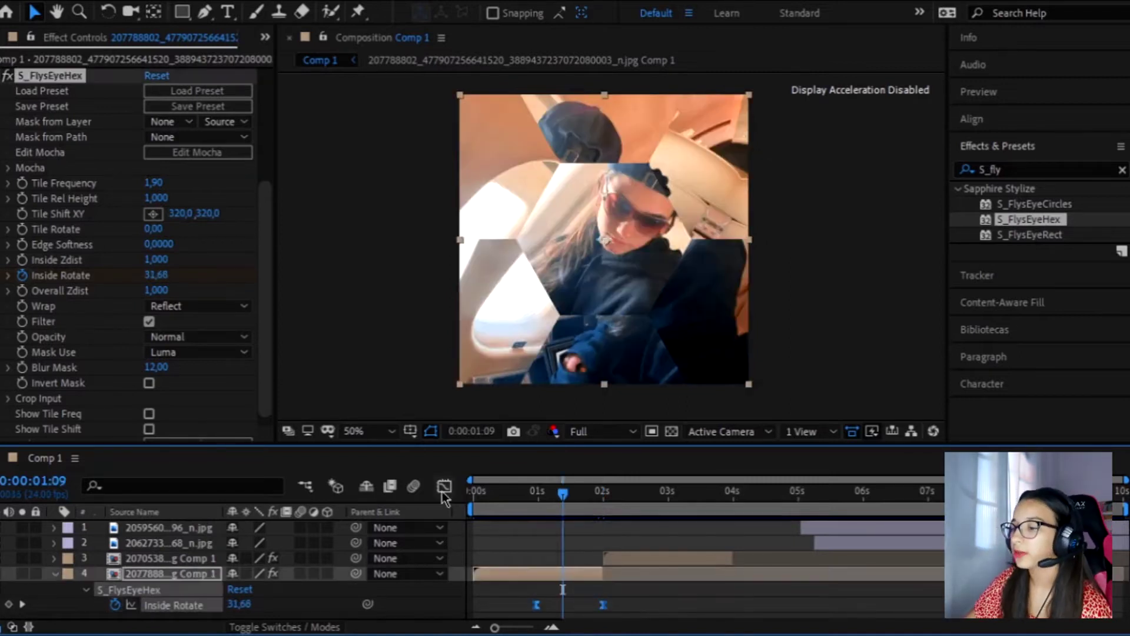
- Drag the Inside Rotate influence handle in the Graph Editor so the spin accelerates into the second keyframe
{"action": "left_click", "coordinate": [443, 486]}
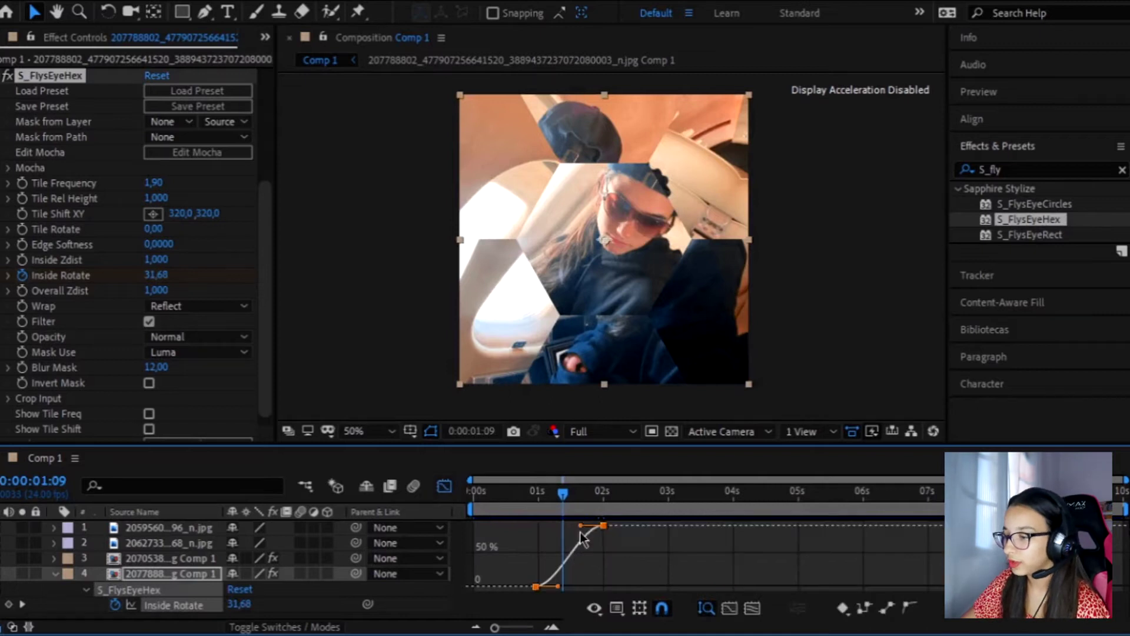
{"action": "left_click_drag", "start_coordinate": [581, 528], "coordinate": [647, 564]}
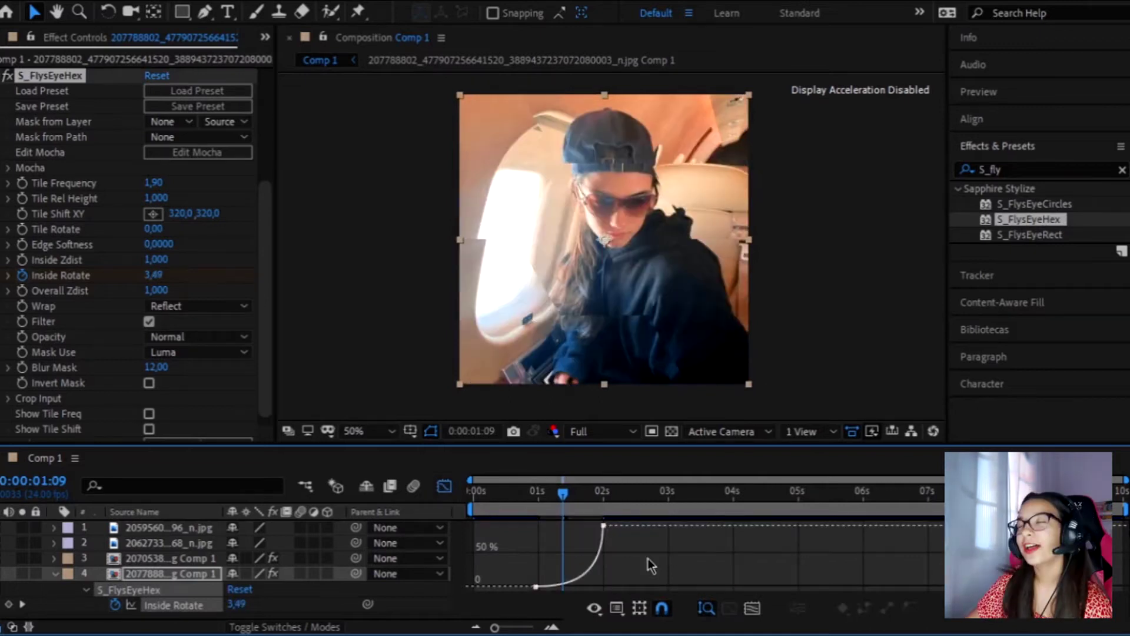
{"action": "key", "text": "ctrl+z"}
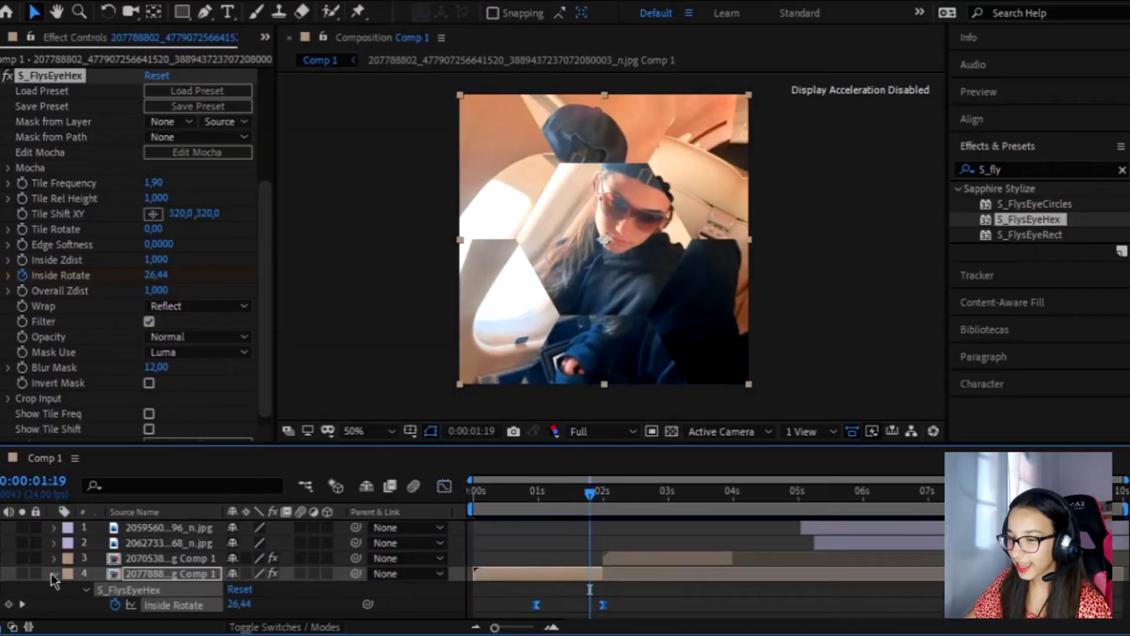
- Copy S_FlysEyeHex from layer 4 and paste it onto layer 3 at 2 seconds
{"action": "left_click", "coordinate": [52, 574]}
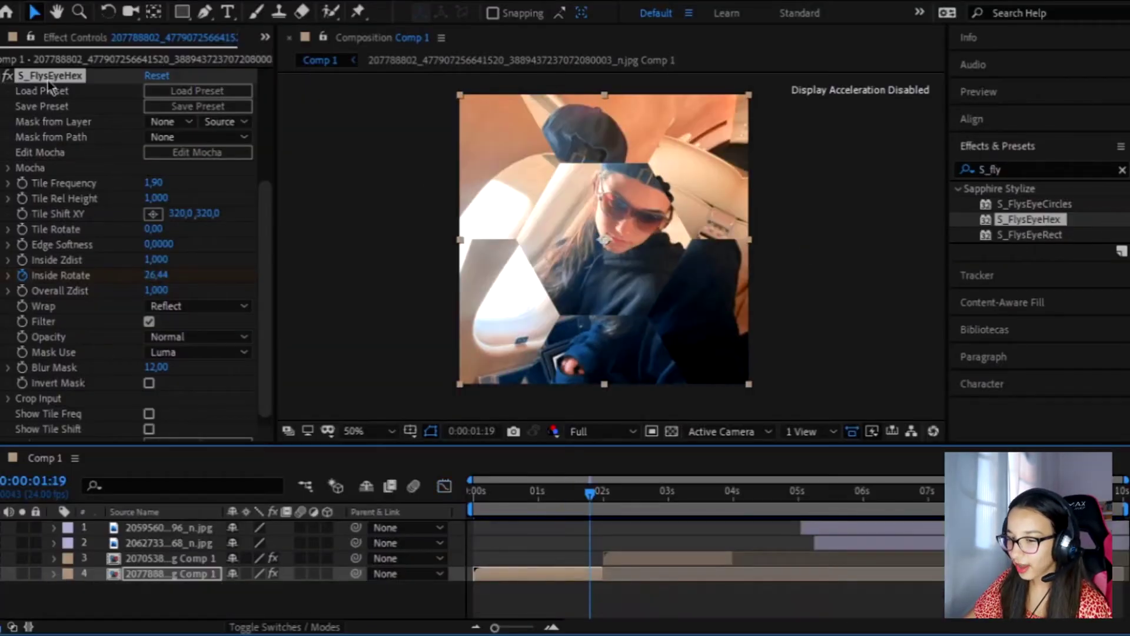
{"action": "left_click", "coordinate": [51, 76]}
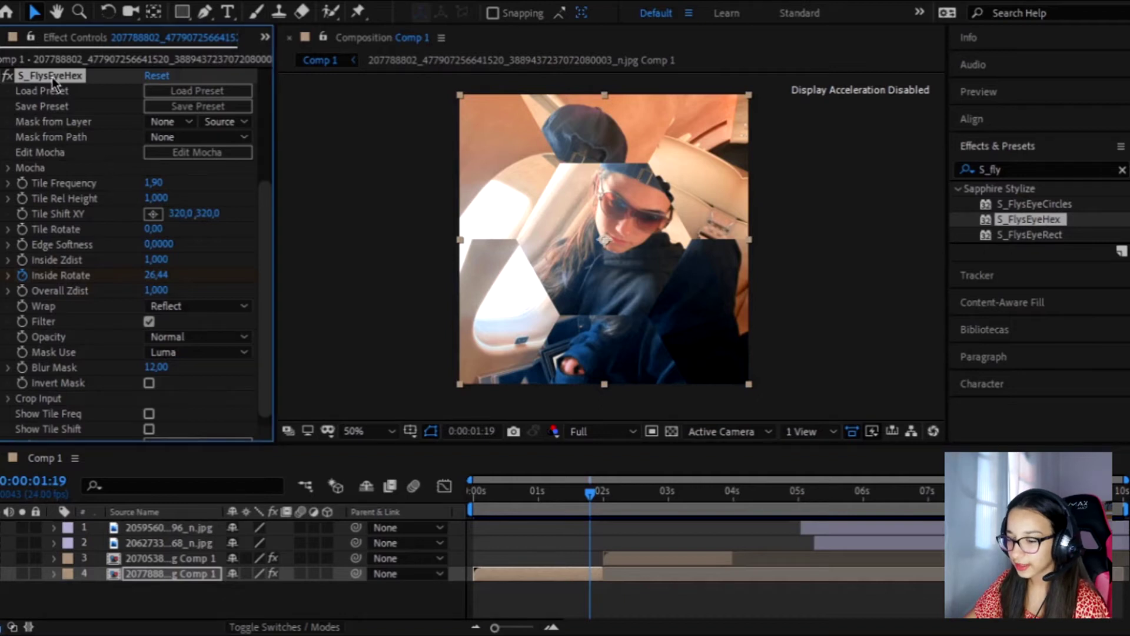
{"action": "left_click_drag", "start_coordinate": [591, 493], "coordinate": [604, 493]}
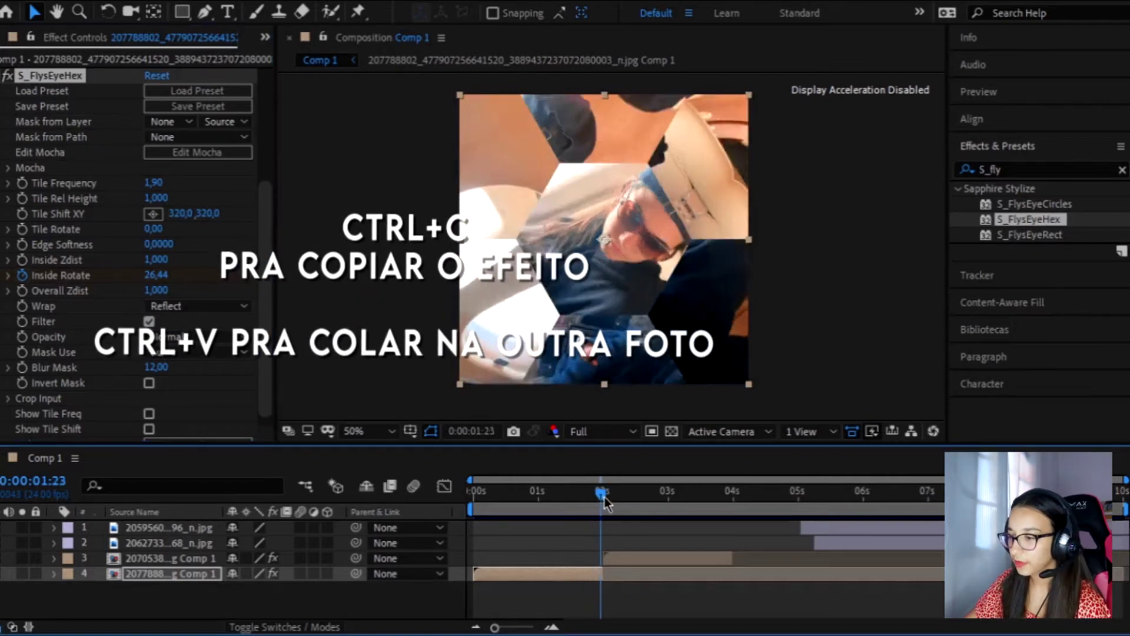
{"action": "left_click", "coordinate": [621, 559]}
{"action": "key", "text": "ctrl+v"}
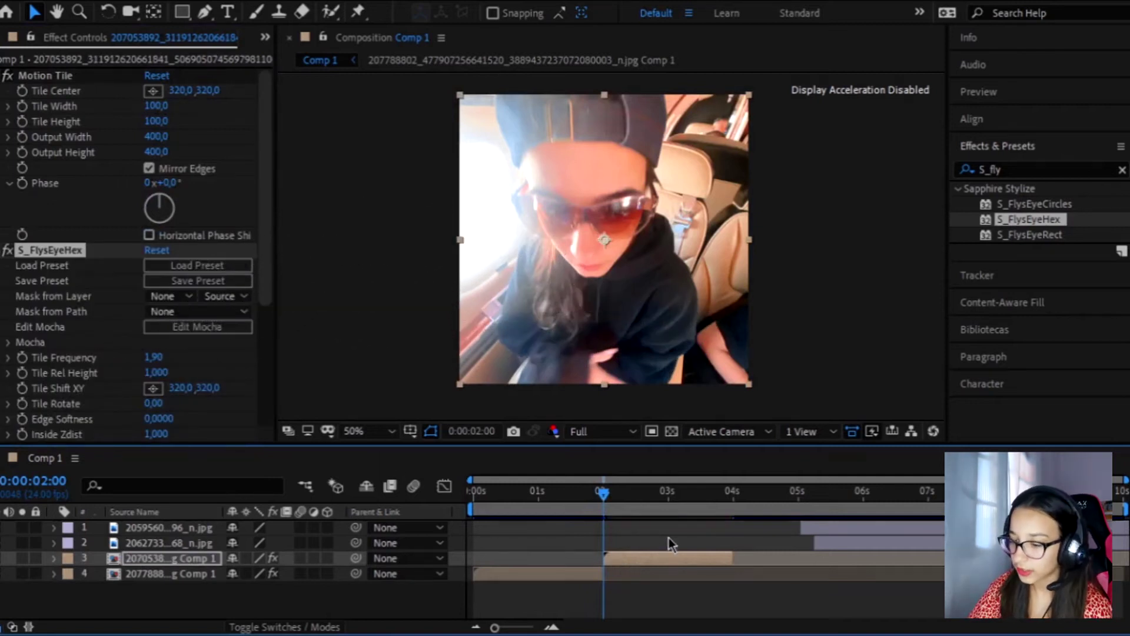
{"action": "key", "text": "u"}
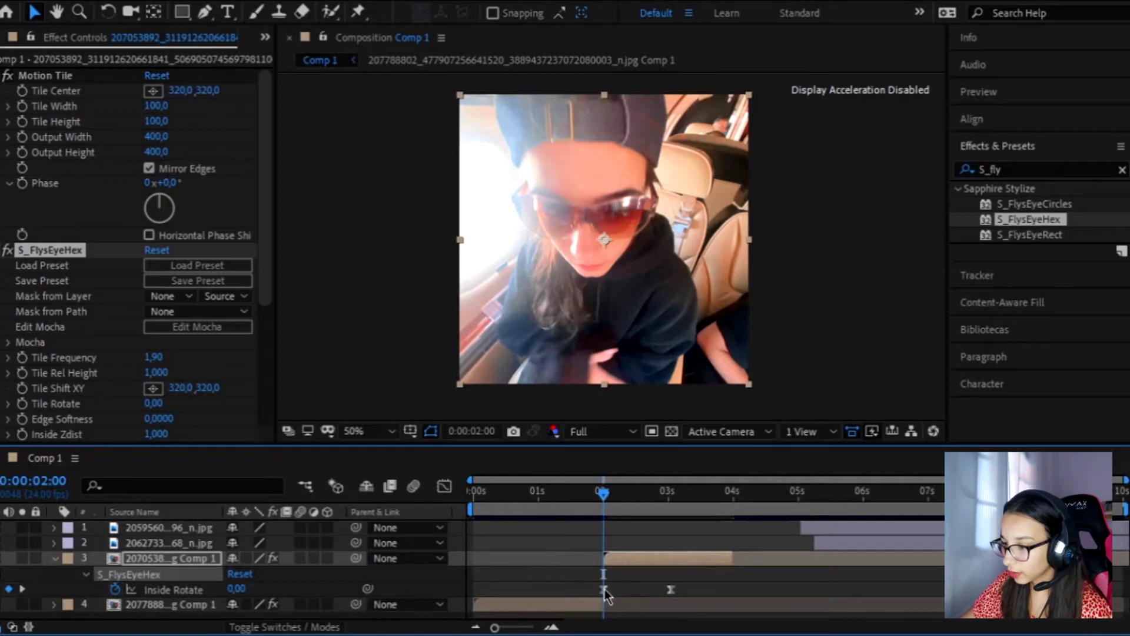
- Move layer 3's ending Inside Rotate keyframe to 4 s and set -90 at 2 s
{"action": "mouse_move", "coordinate": [605, 588]}
{"action": "left_mouse_down"}
{"action": "mouse_move", "coordinate": [729, 588]}
{"action": "mouse_move", "coordinate": [658, 589]}
{"action": "left_mouse_up"}
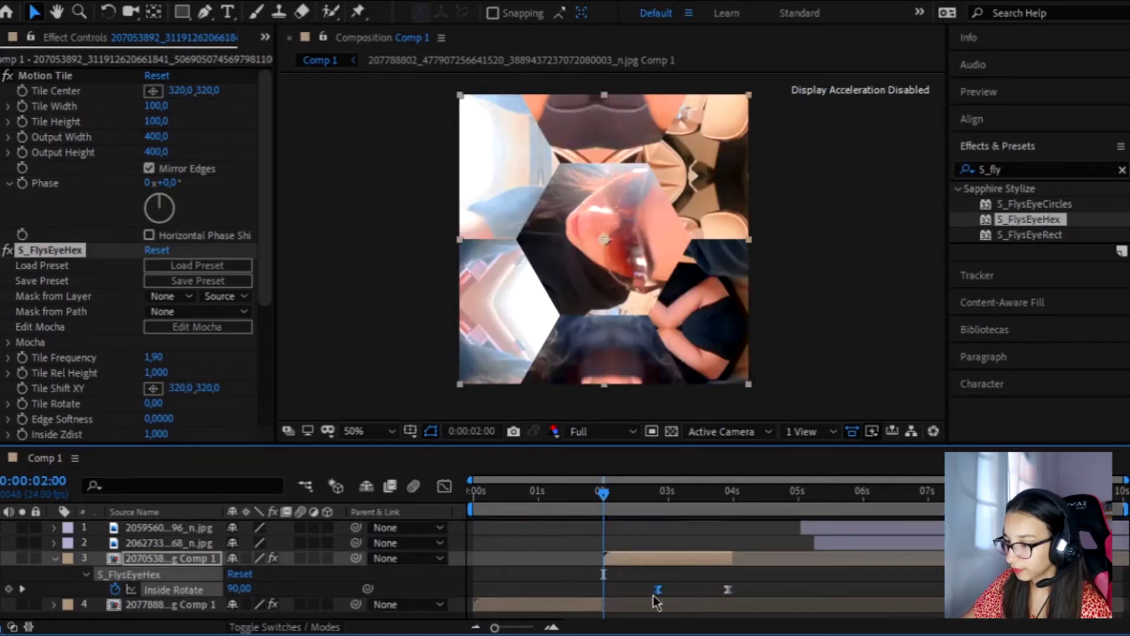
{"action": "left_click", "coordinate": [733, 589]}
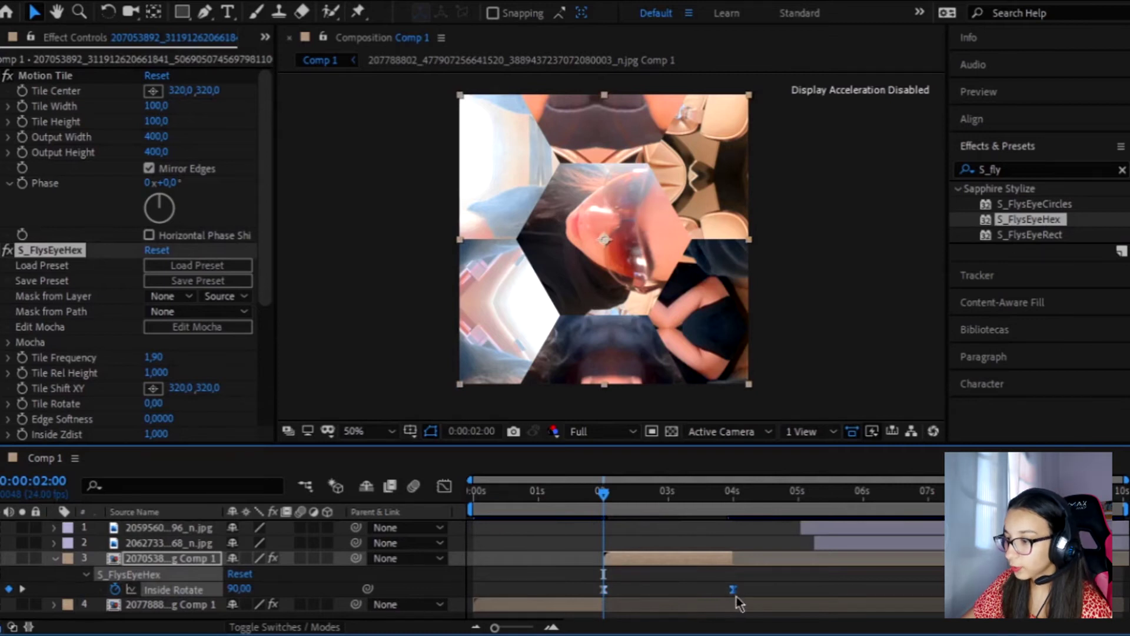
{"action": "left_click", "coordinate": [605, 589]}
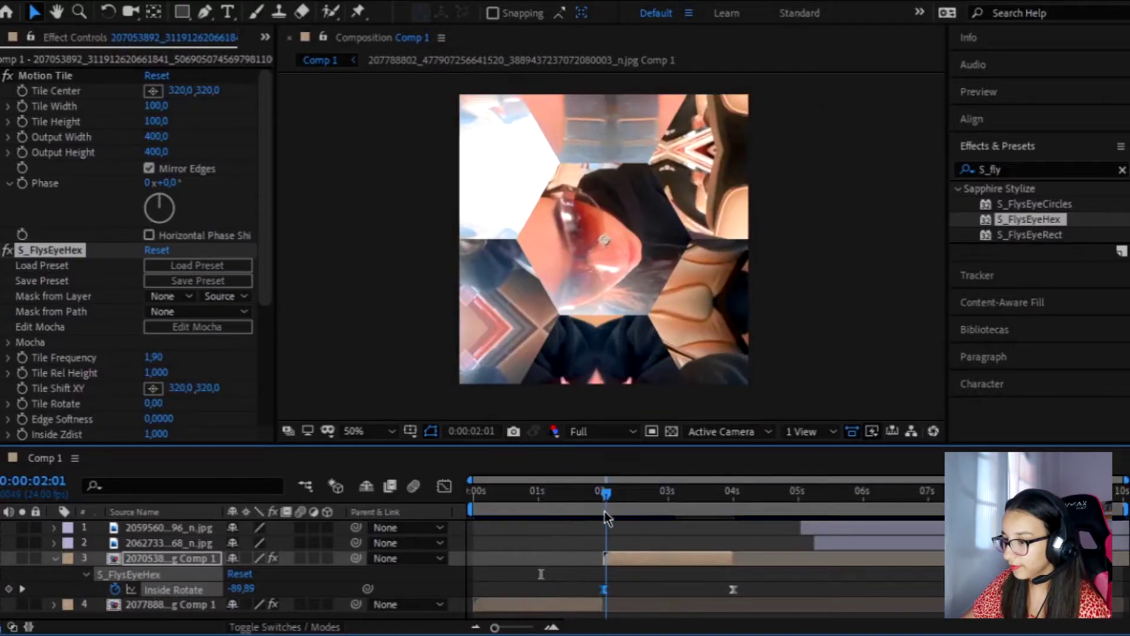
{"action": "key", "text": "j"}
{"action": "left_click_drag", "start_coordinate": [554, 577], "coordinate": [772, 607]}
- Ease layer 3's Inside Rotate curve into a smooth arc in the Graph Editor
{"action": "left_click", "coordinate": [445, 486]}
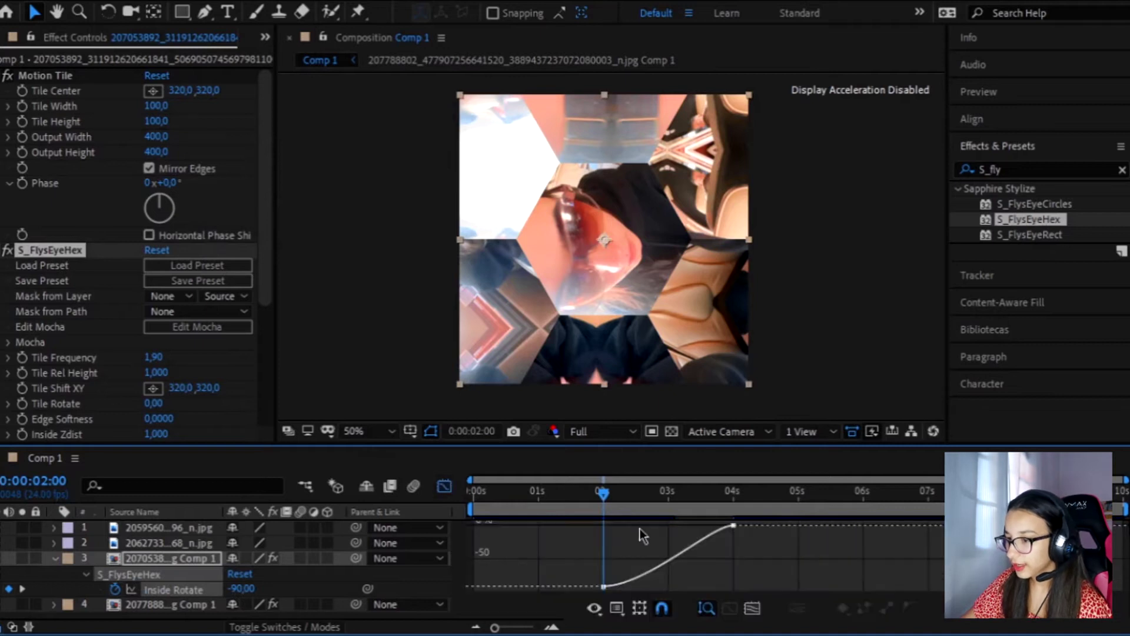
{"action": "left_click", "coordinate": [671, 562]}
{"action": "left_click_drag", "start_coordinate": [647, 587], "coordinate": [642, 535]}
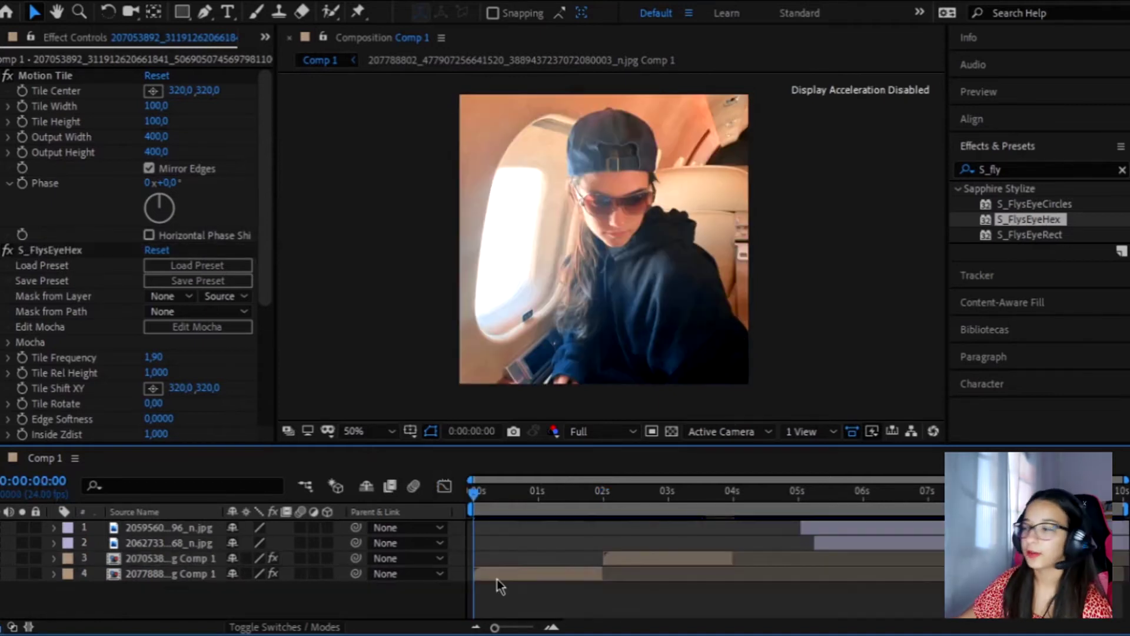
- Enable Rotation keyframing on layers 4 and 3, moving layer 3's 0° key to 4 s
{"action": "key", "text": "r"}
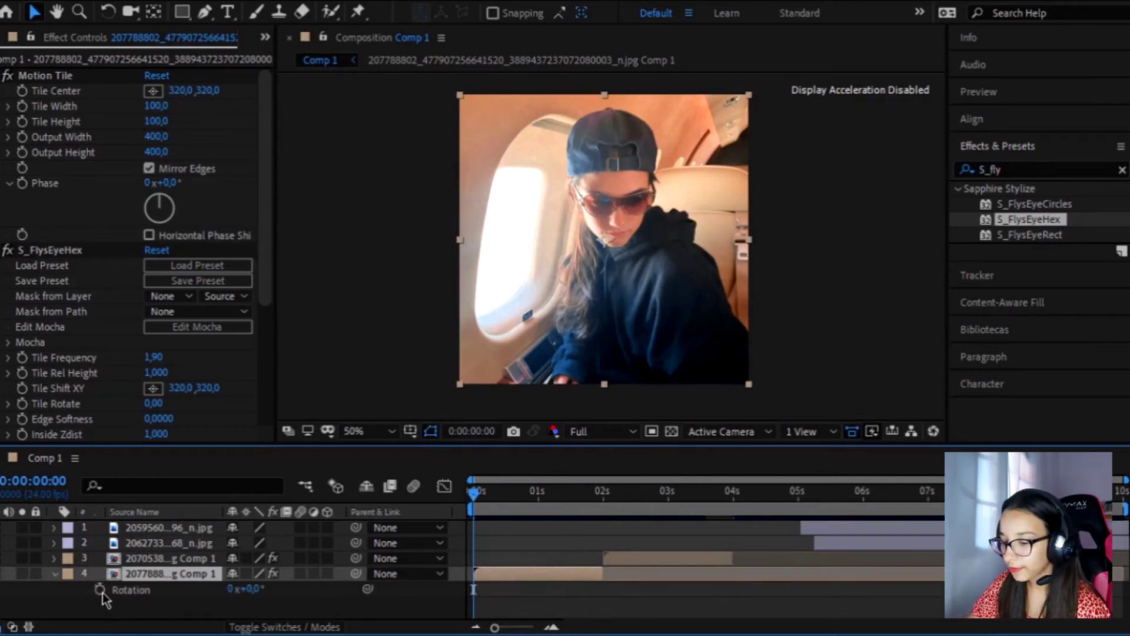
{"action": "left_click", "coordinate": [101, 589]}
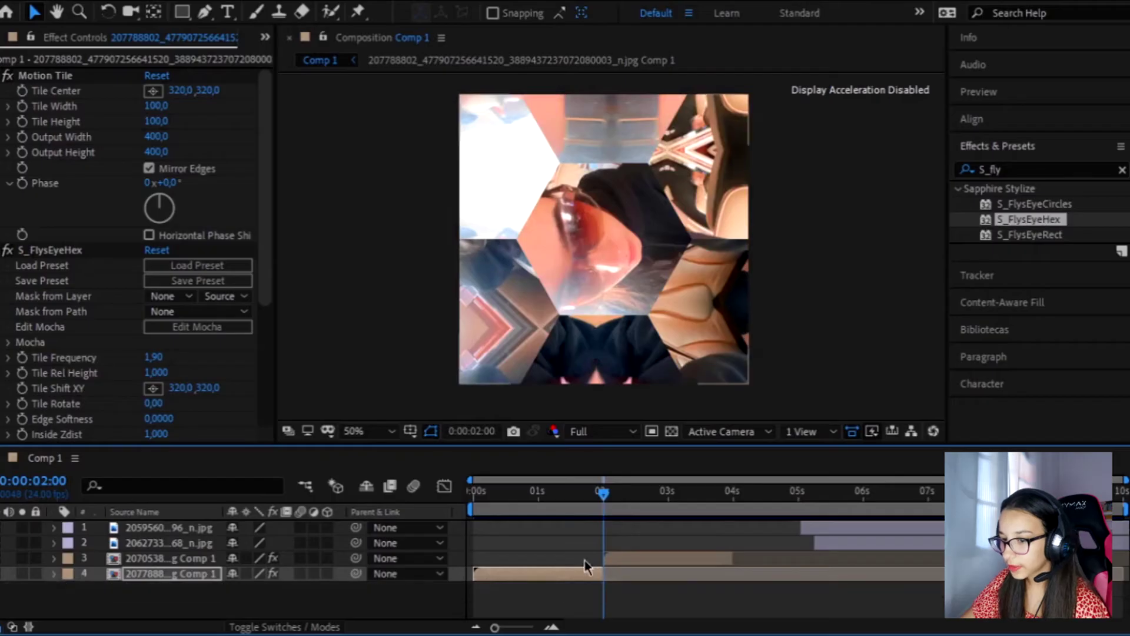
{"action": "key", "text": "r"}
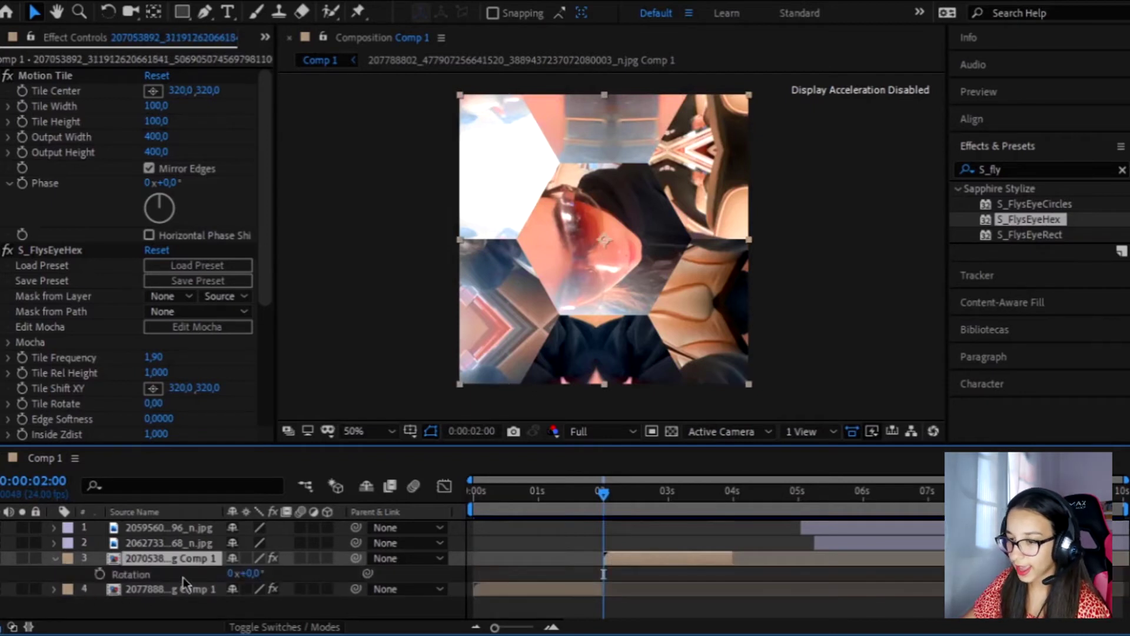
{"action": "left_click", "coordinate": [100, 574]}
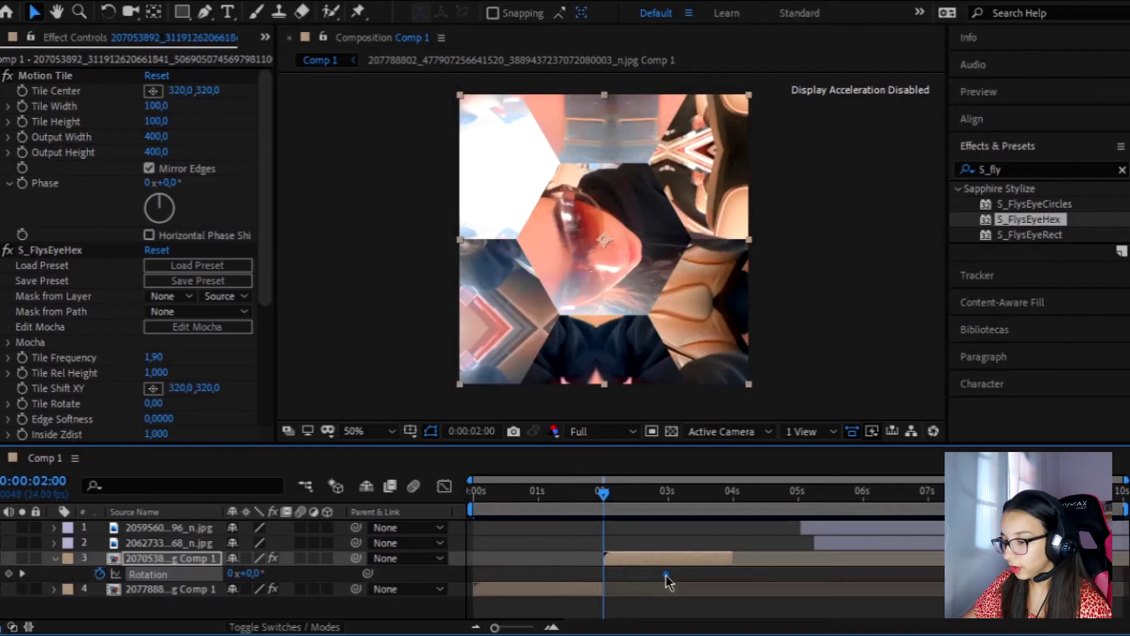
{"action": "key", "text": "u"}
{"action": "left_click_drag", "start_coordinate": [676, 608], "coordinate": [725, 608]}
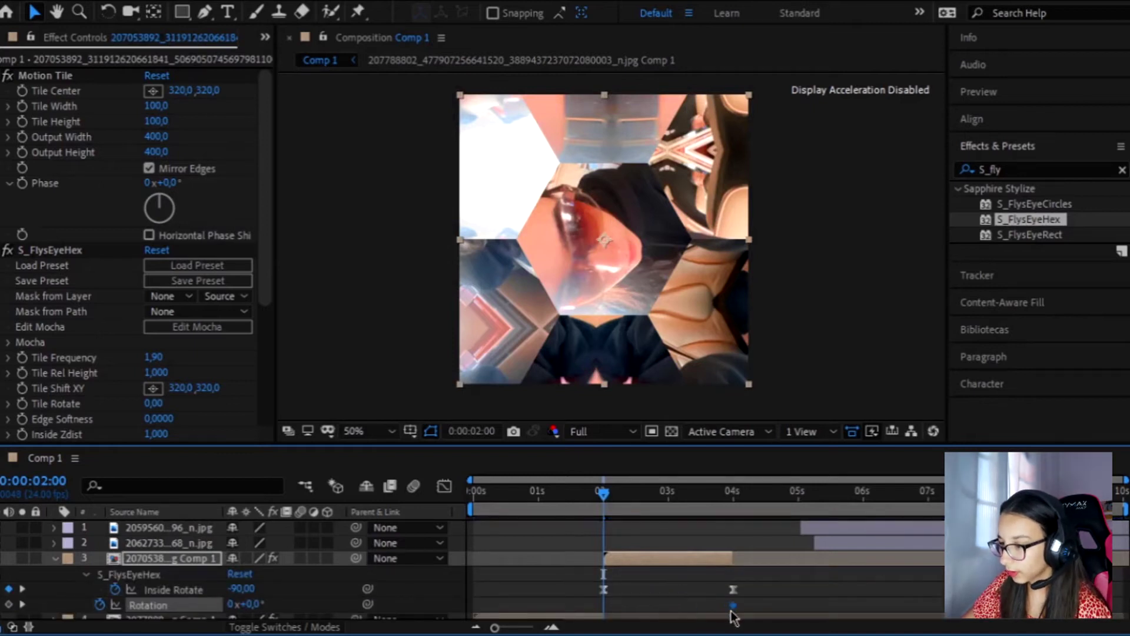
- Set layer 3's Rotation to 90° at 2 s and ease both Rotation keyframes
{"action": "key", "text": "u"}
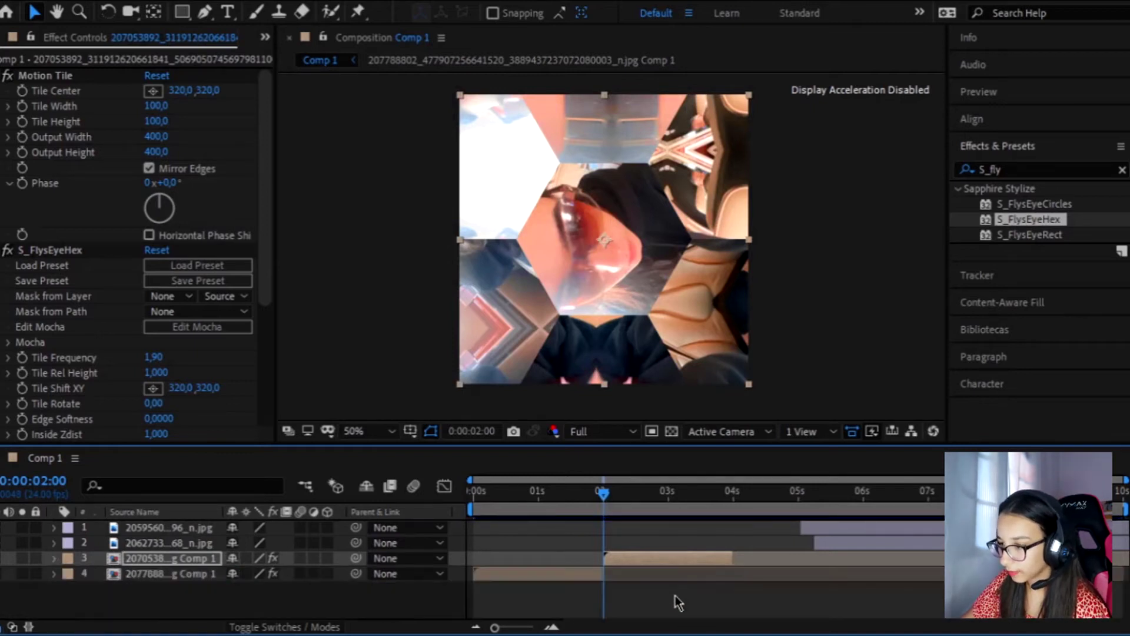
{"action": "key", "text": "u"}
{"action": "left_click", "coordinate": [506, 574]}
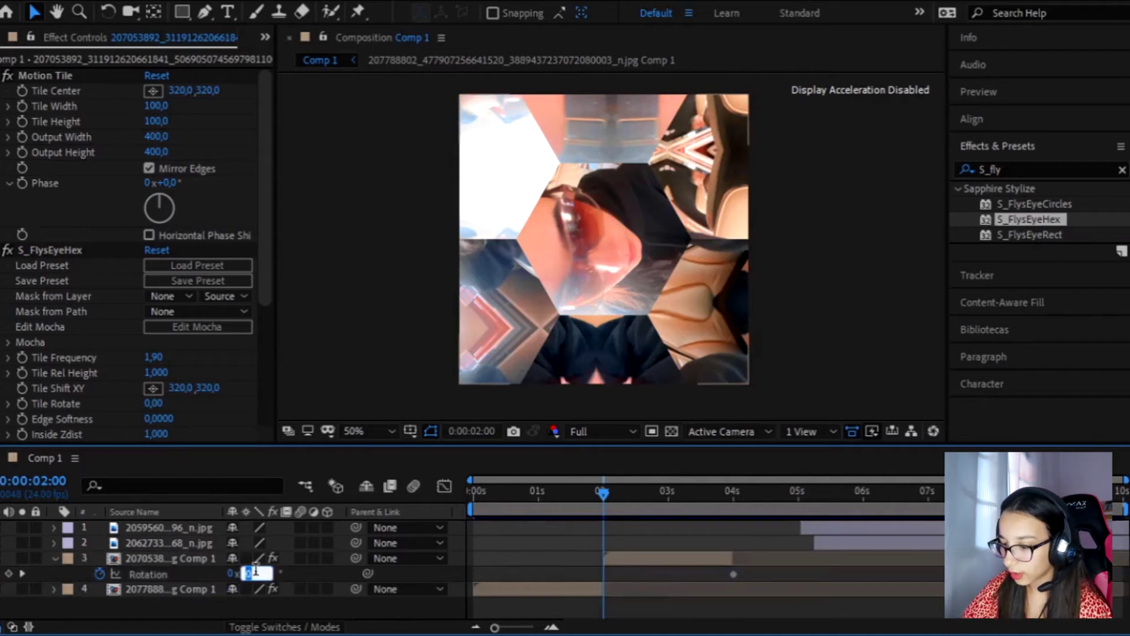
{"action": "key", "text": "Return"}
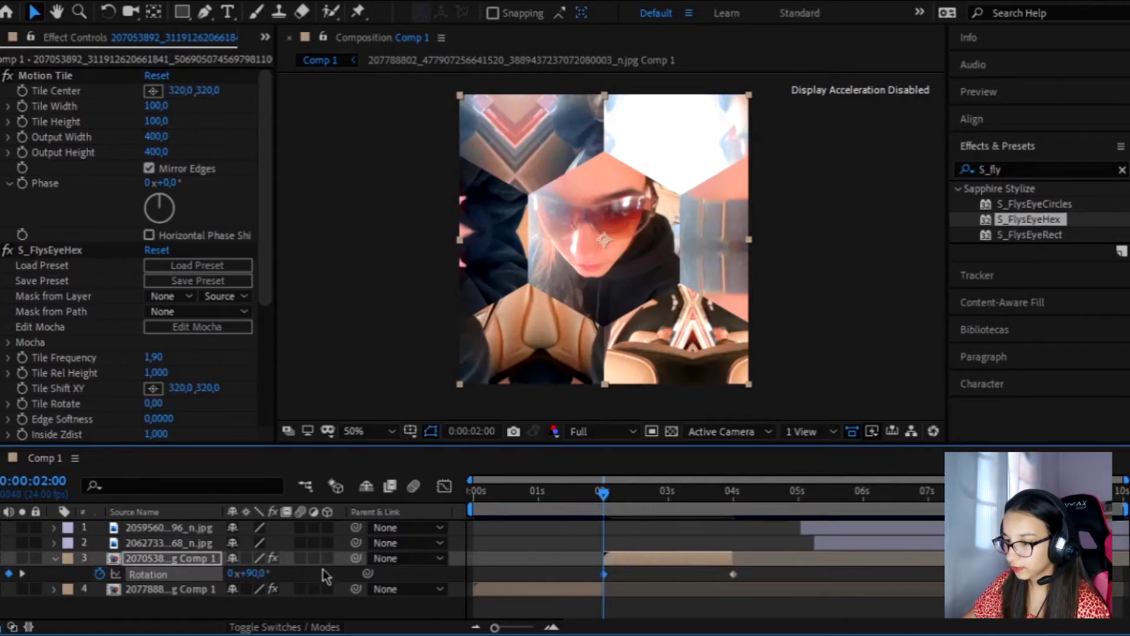
{"action": "left_click_drag", "start_coordinate": [660, 580], "coordinate": [809, 585]}
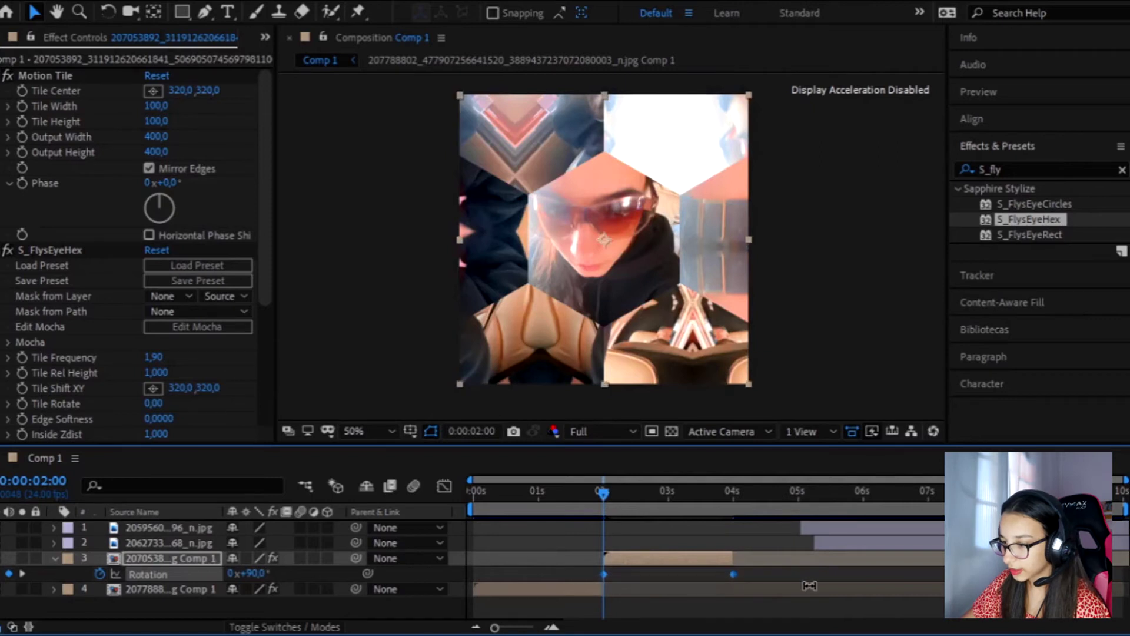
{"action": "left_click", "coordinate": [446, 486]}
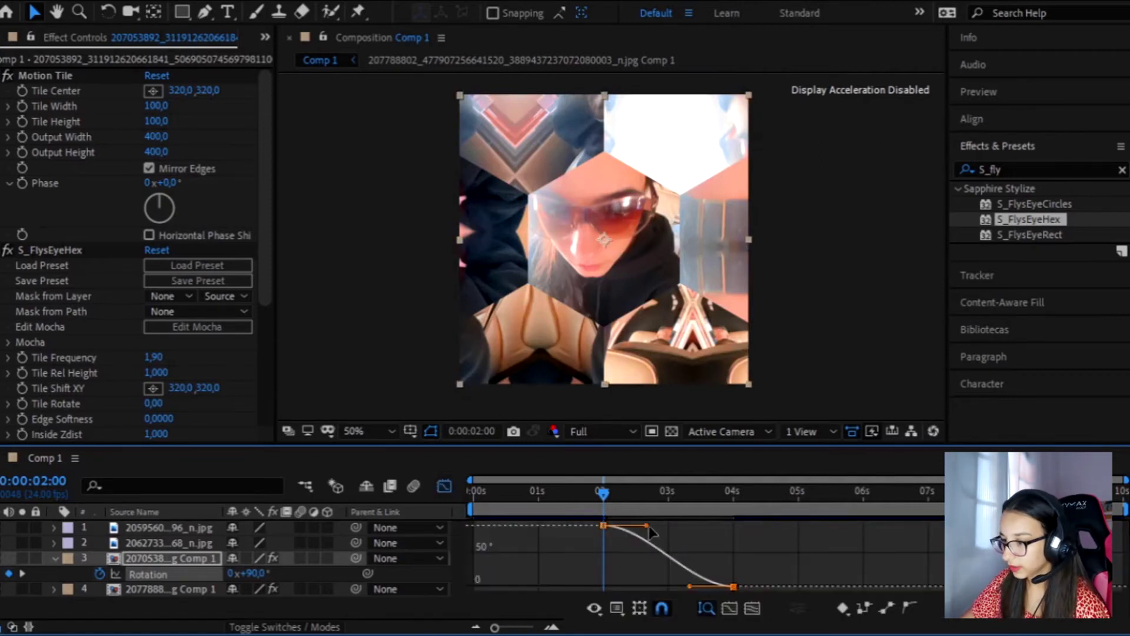
- Turn on motion blur for layers 3 and 4 and for the composition
{"action": "left_click", "coordinate": [300, 559]}
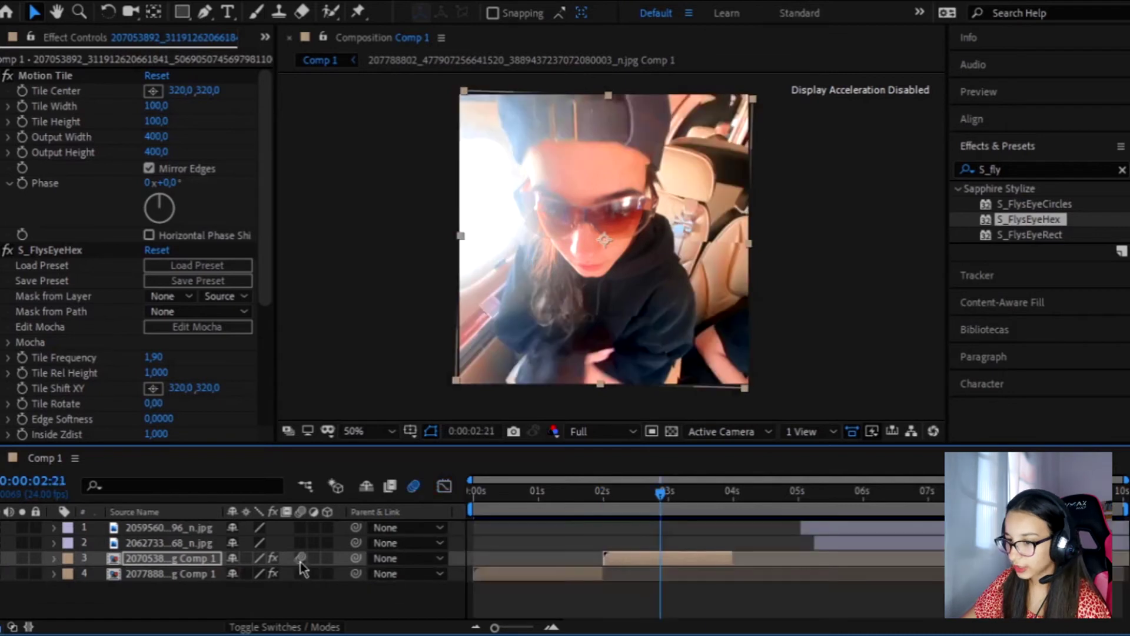
{"action": "left_click", "coordinate": [300, 573]}
{"action": "left_click", "coordinate": [478, 575]}
{"action": "left_click", "coordinate": [545, 593]}
- Preview the spin transition from the start of the composition
{"action": "key", "text": "Home"}
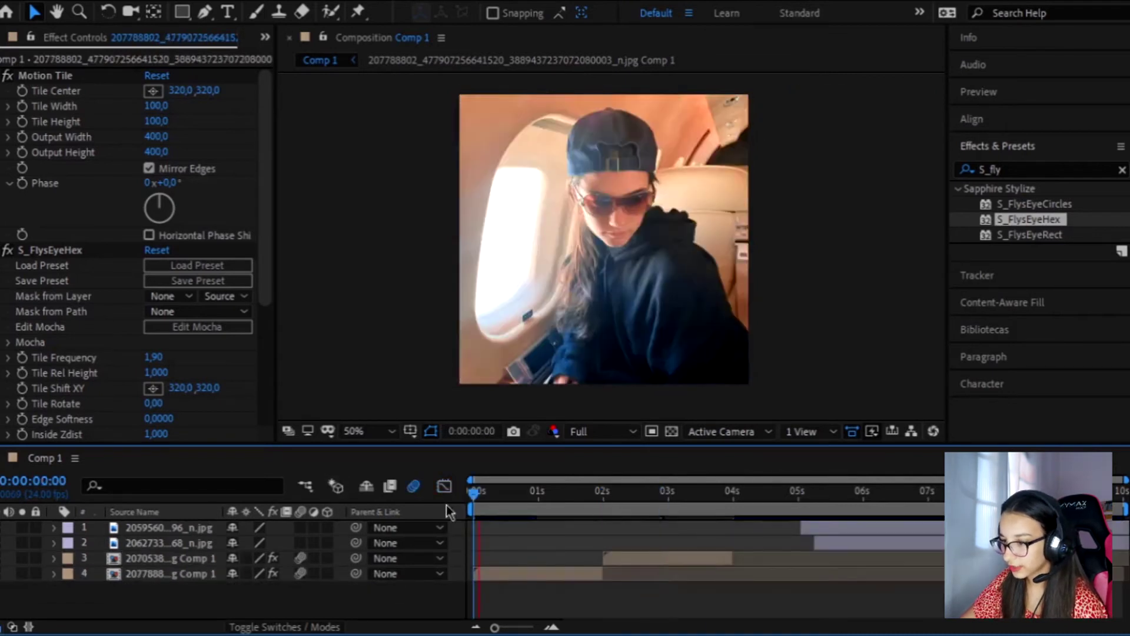
{"action": "key", "text": "space"}
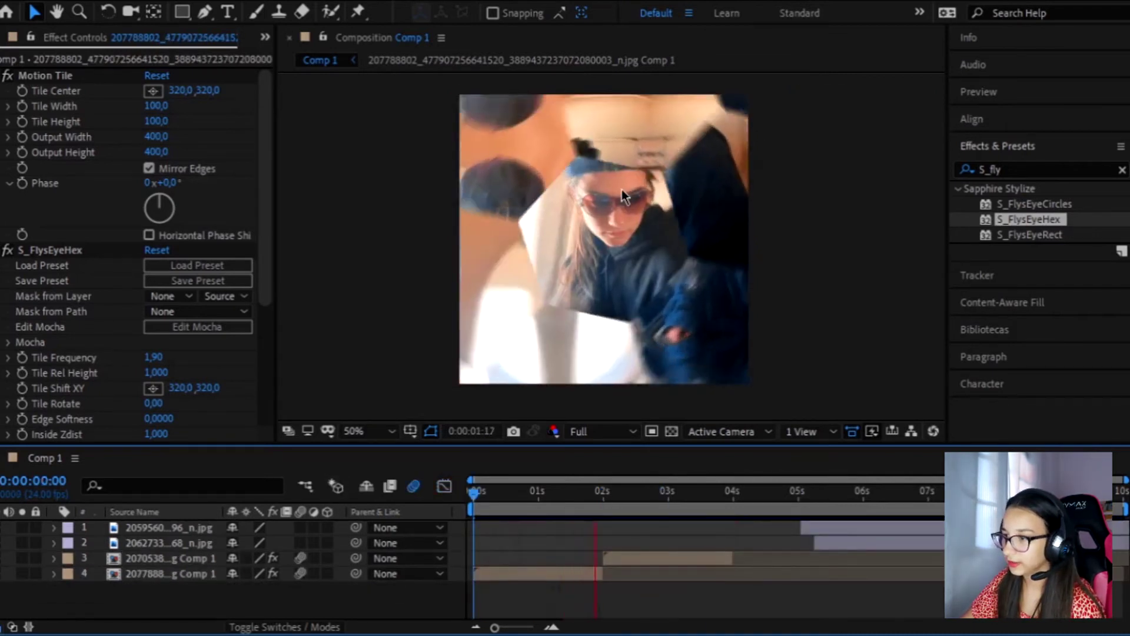
{"action": "key", "text": "space"}
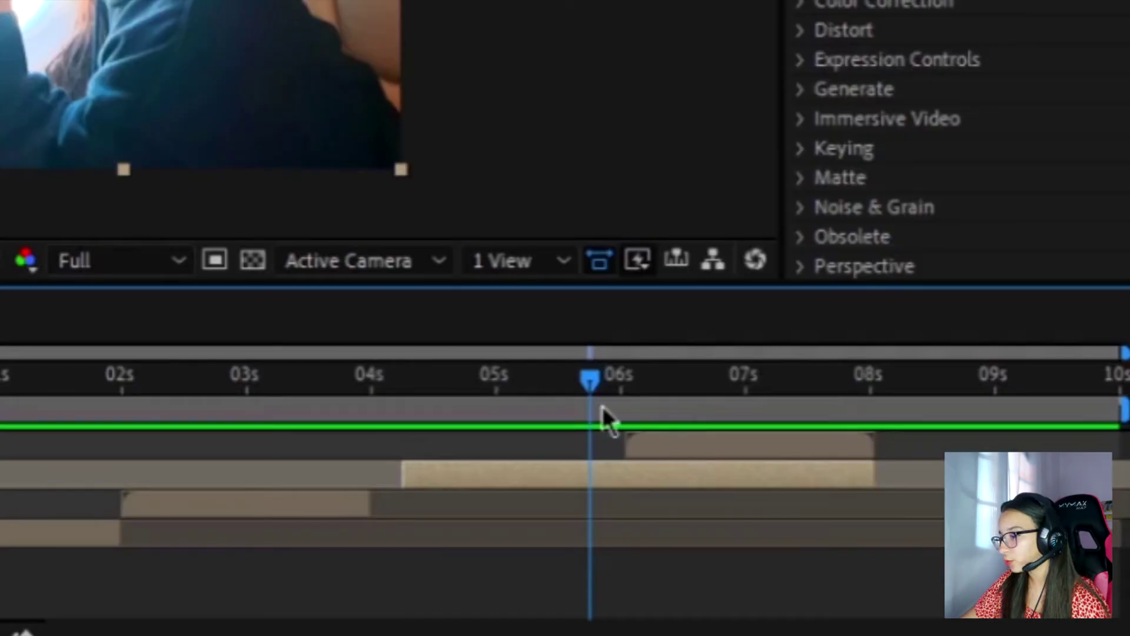
- Move the playhead to 06:01, where layer 1 begins
{"action": "left_click_drag", "start_coordinate": [602, 404], "coordinate": [626, 412]}
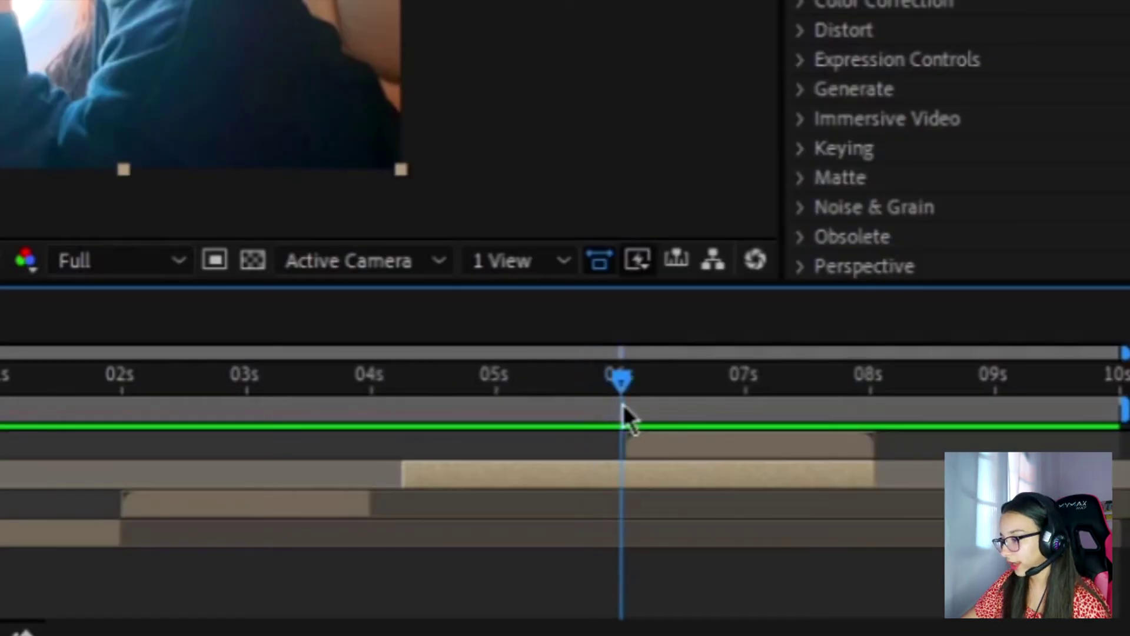
{"action": "left_click", "coordinate": [635, 446]}
{"action": "left_click", "coordinate": [623, 601]}
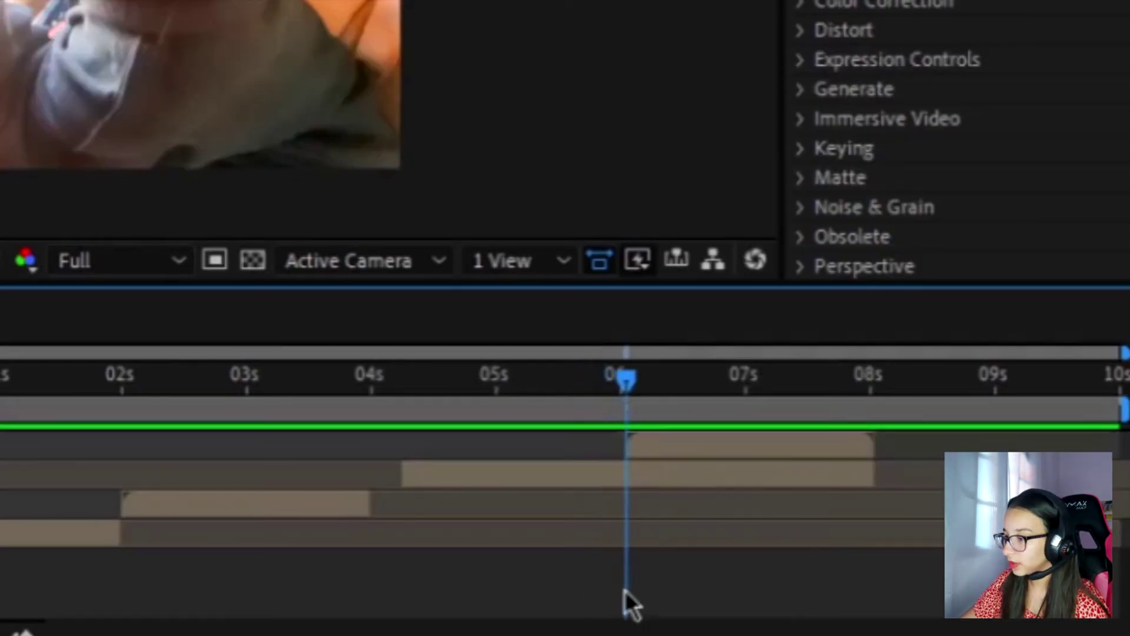
{"action": "left_click", "coordinate": [629, 471]}
{"action": "left_click", "coordinate": [694, 620]}
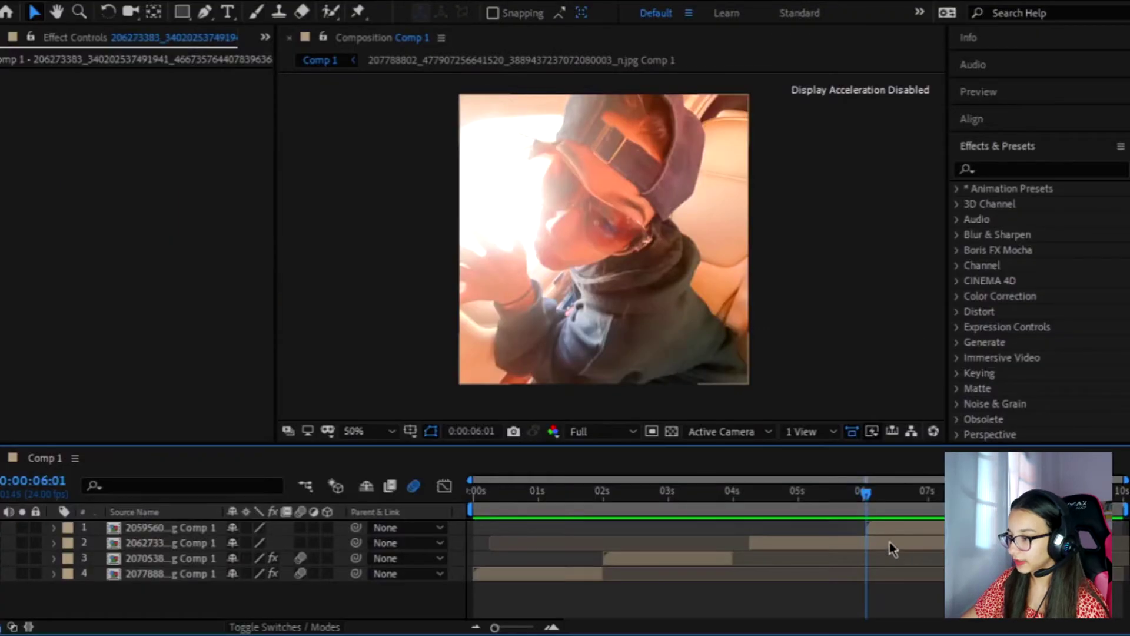
- Draw a rectangular mask over layer 1 from its top-left corner
{"action": "left_click", "coordinate": [914, 528]}
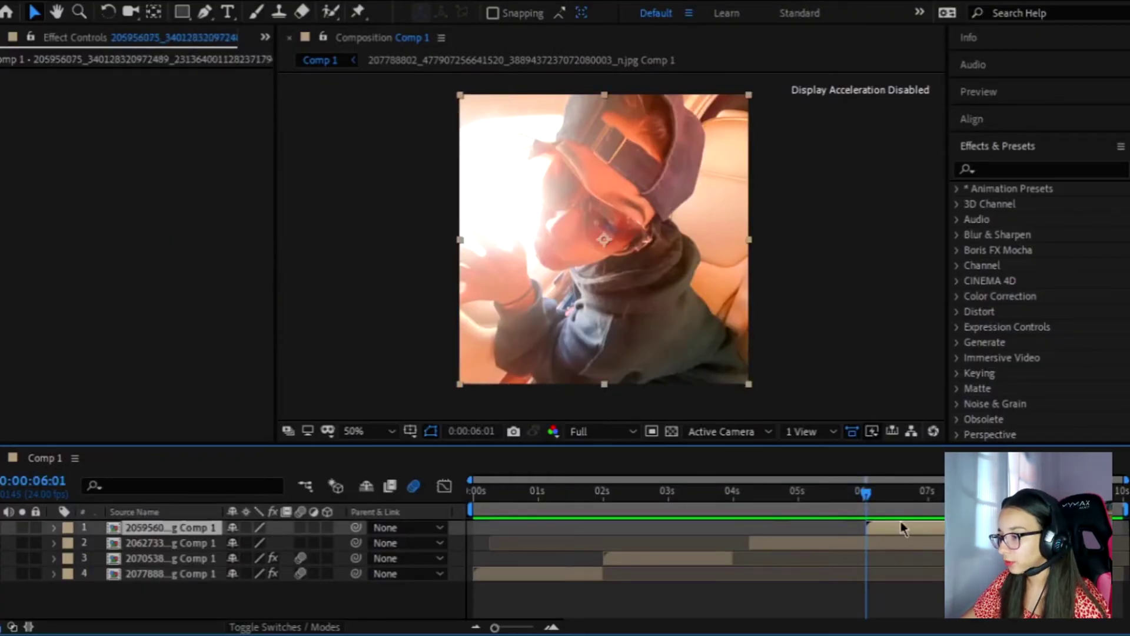
{"action": "left_click", "coordinate": [182, 12]}
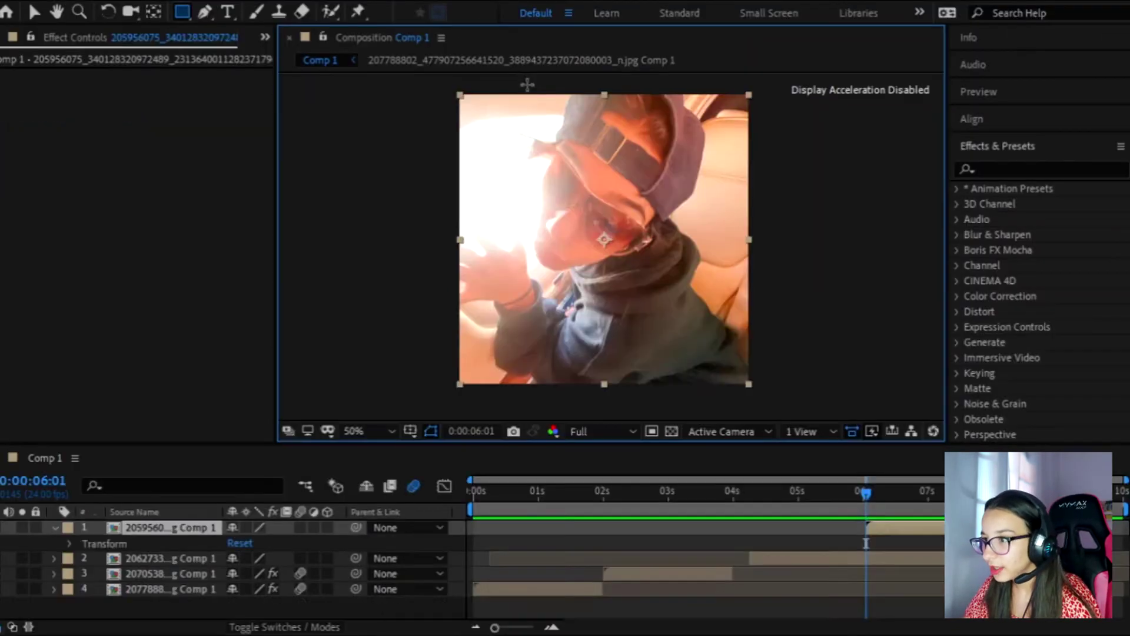
{"action": "mouse_move", "coordinate": [526, 84]}
{"action": "left_mouse_down"}
{"action": "mouse_move", "coordinate": [683, 398]}
{"action": "mouse_move", "coordinate": [696, 392]}
{"action": "left_mouse_up"}
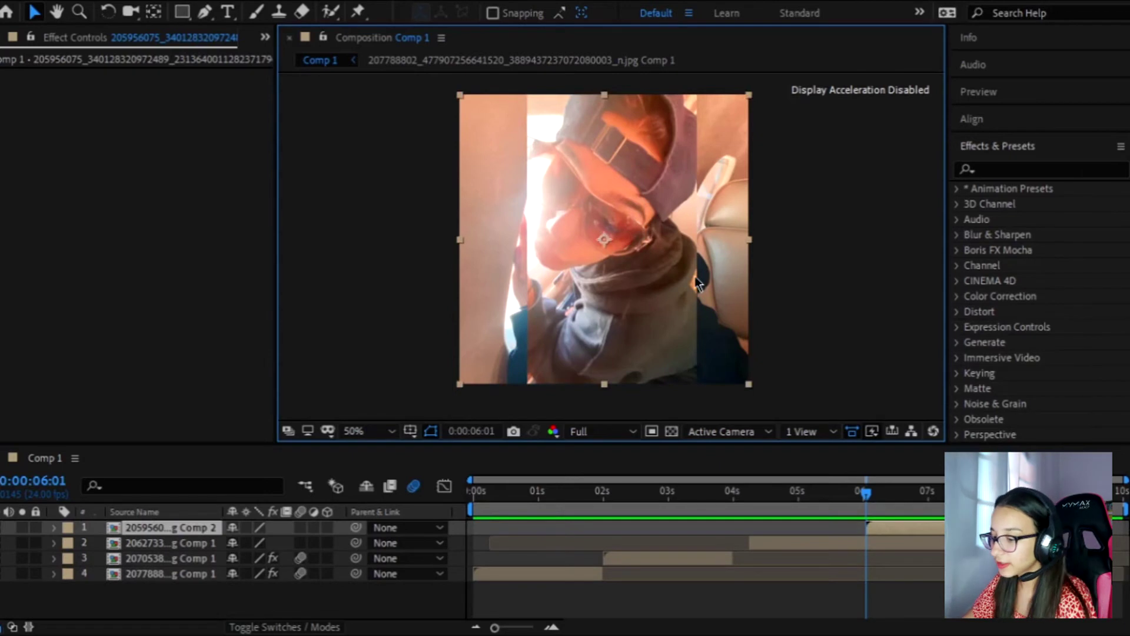
- Shift the top photo right in frame to Position 501, 320
{"action": "key", "text": "p"}
{"action": "left_click_drag", "start_coordinate": [235, 542], "coordinate": [376, 523]}
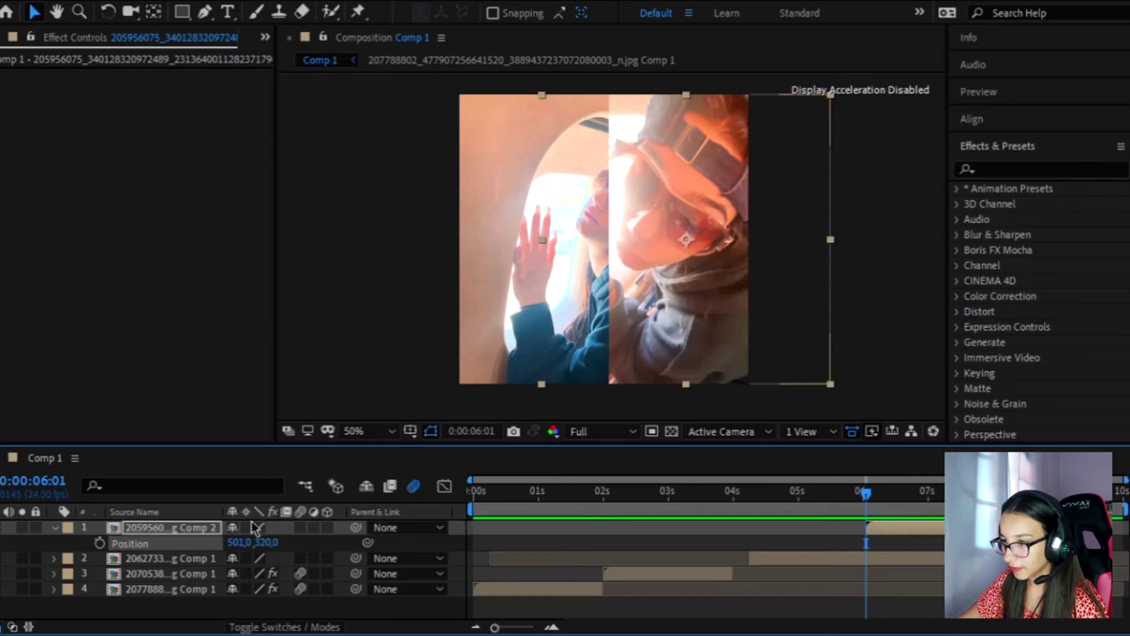
{"action": "left_click", "coordinate": [755, 554]}
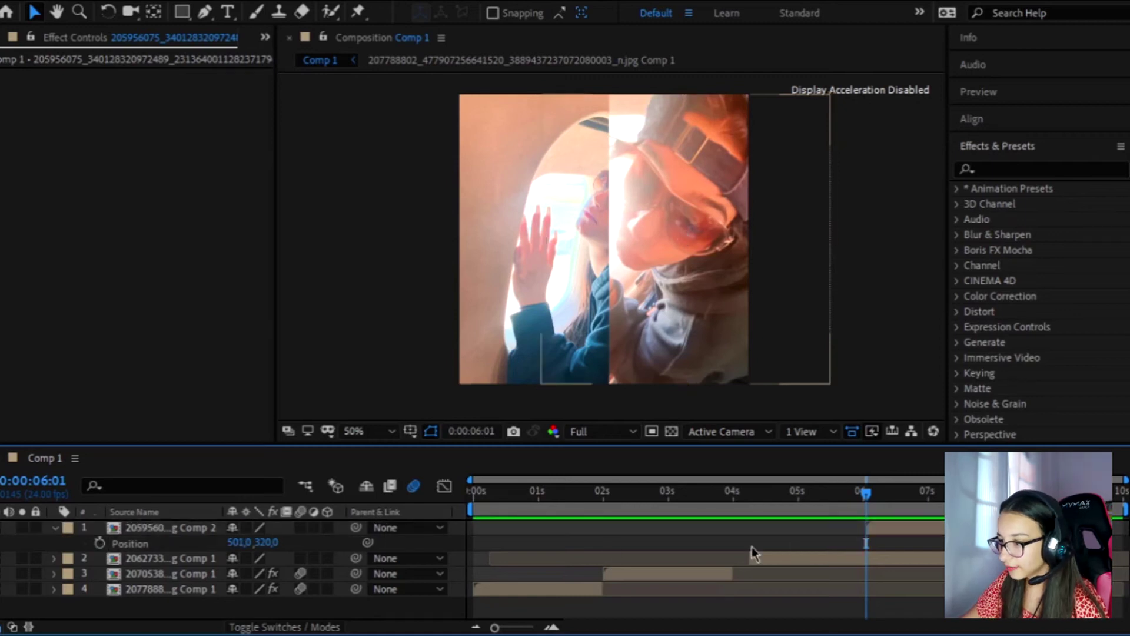
- Keyframe the top photo's Position from X 833 at 06:01 to 08:00, eased
{"action": "left_click", "coordinate": [99, 542]}
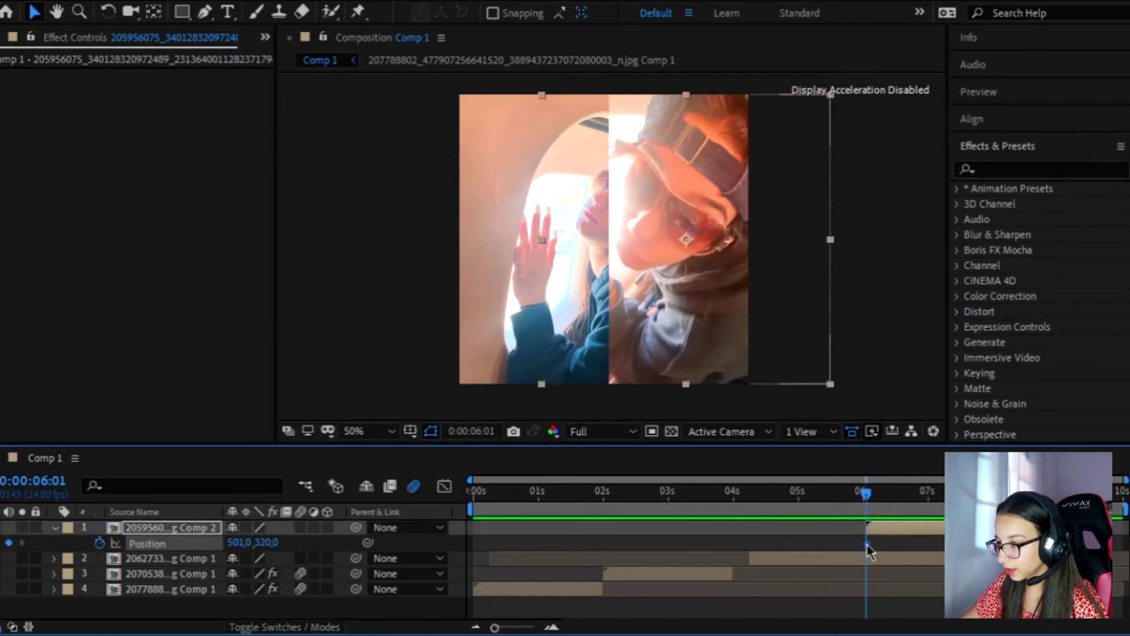
{"action": "left_click_drag", "start_coordinate": [867, 543], "coordinate": [995, 542]}
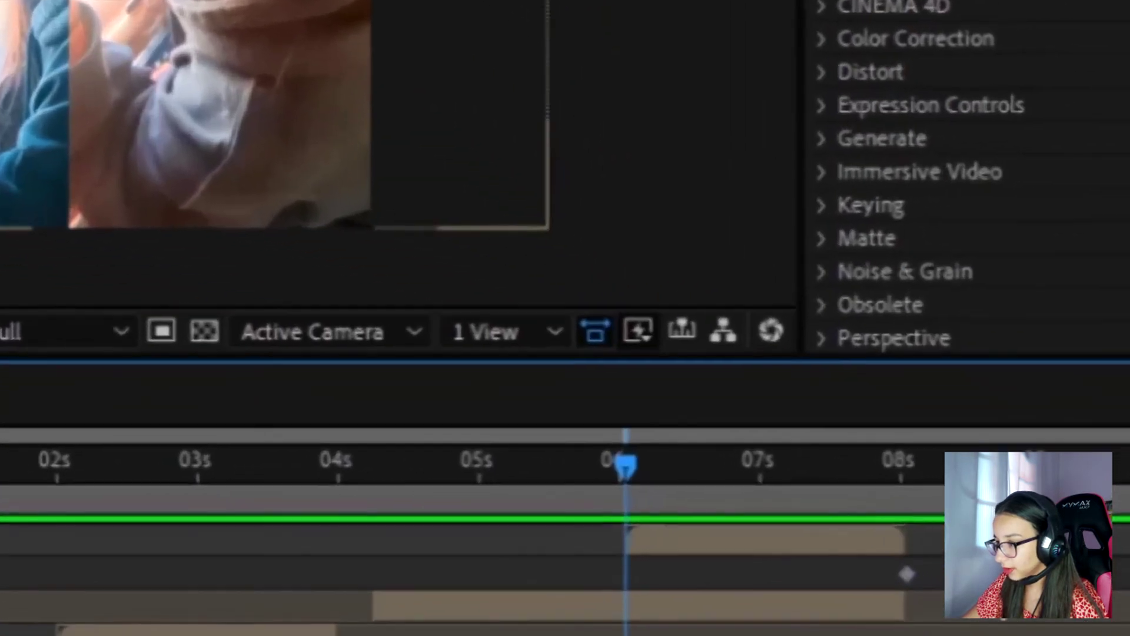
{"action": "left_click", "coordinate": [875, 577]}
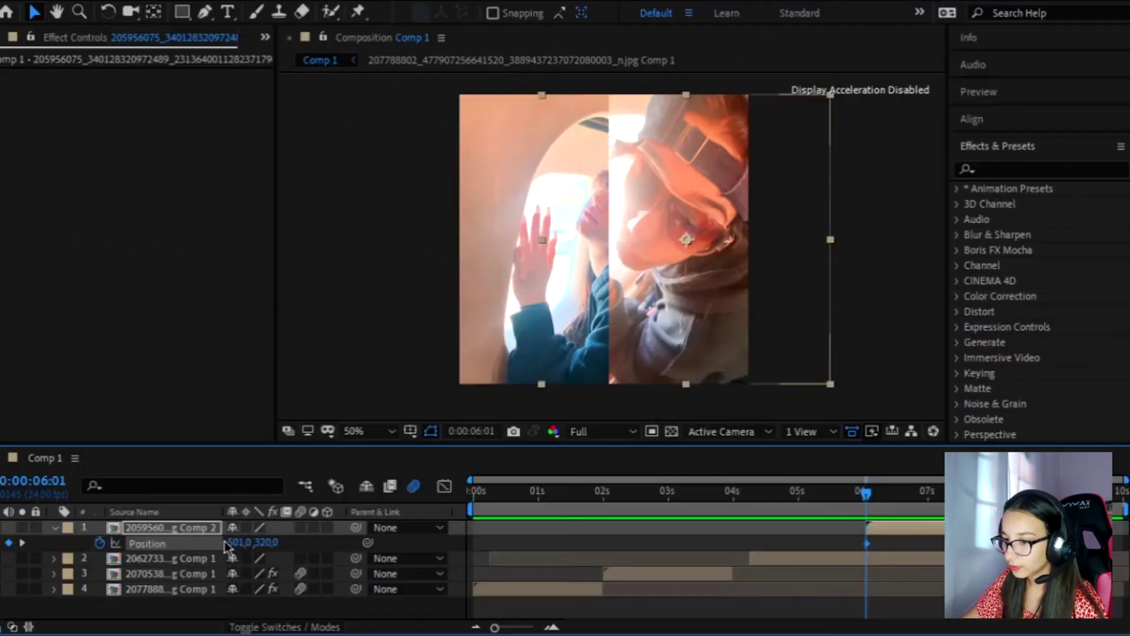
{"action": "left_click_drag", "start_coordinate": [241, 542], "coordinate": [540, 544]}
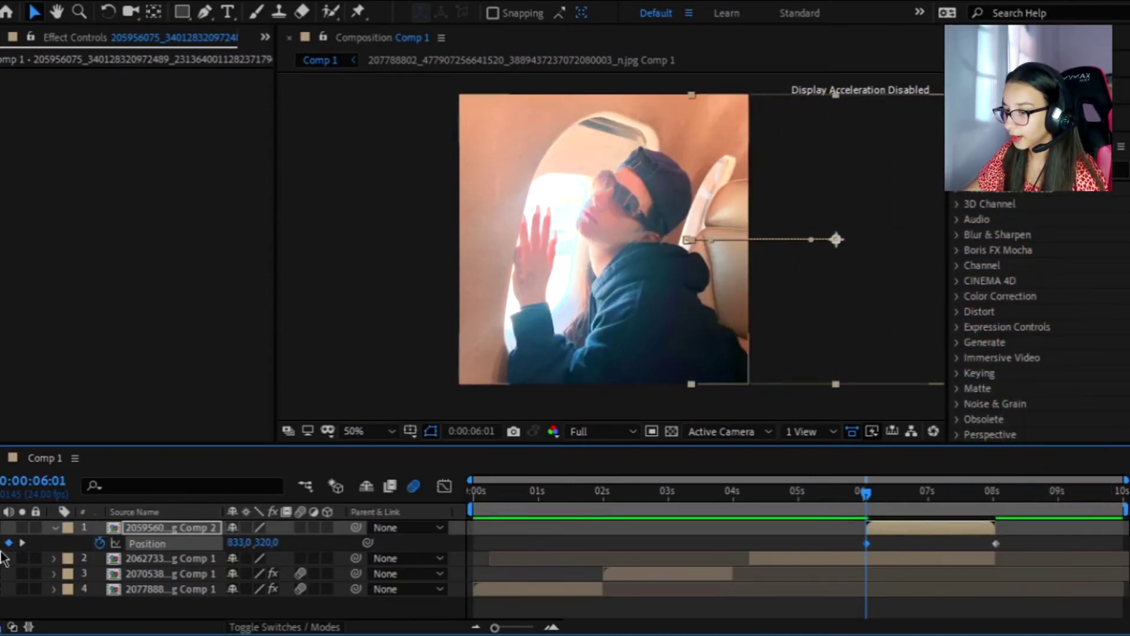
{"action": "left_click_drag", "start_coordinate": [849, 546], "coordinate": [1048, 553]}
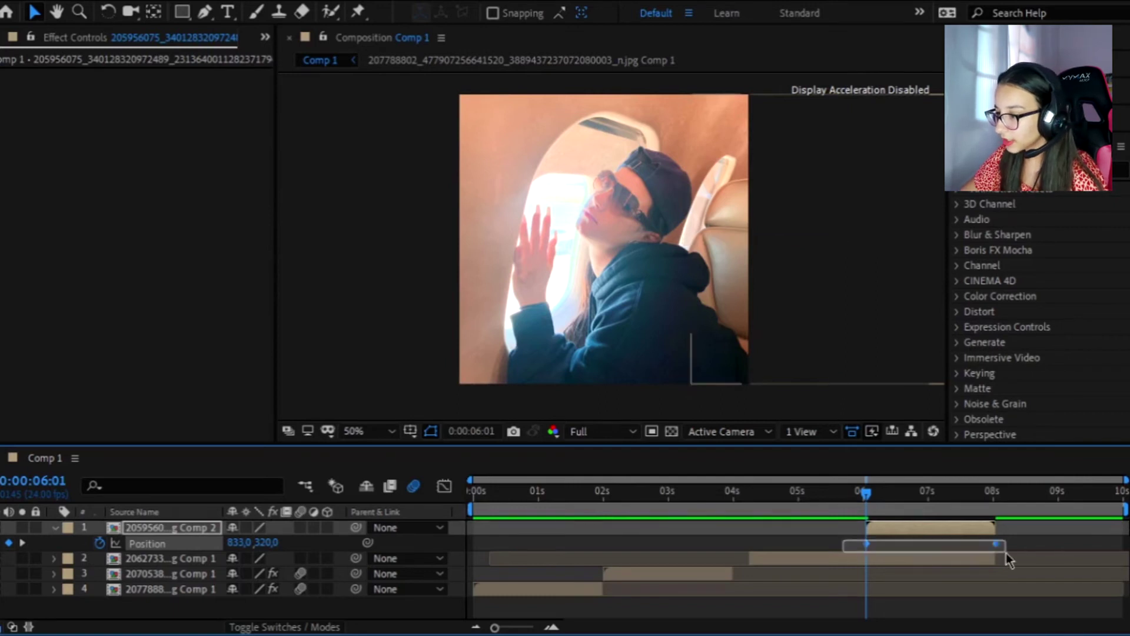
{"action": "key", "text": "F9"}
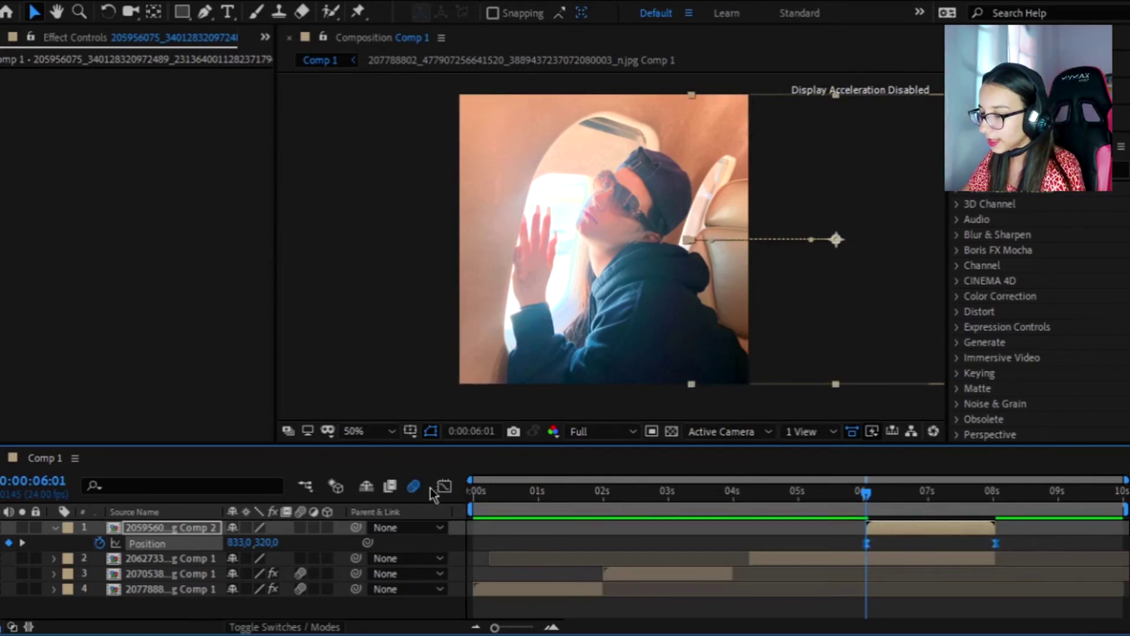
- Separate Position dimensions and reshape the X curve to start fast and settle slowly
{"action": "left_click", "coordinate": [442, 487]}
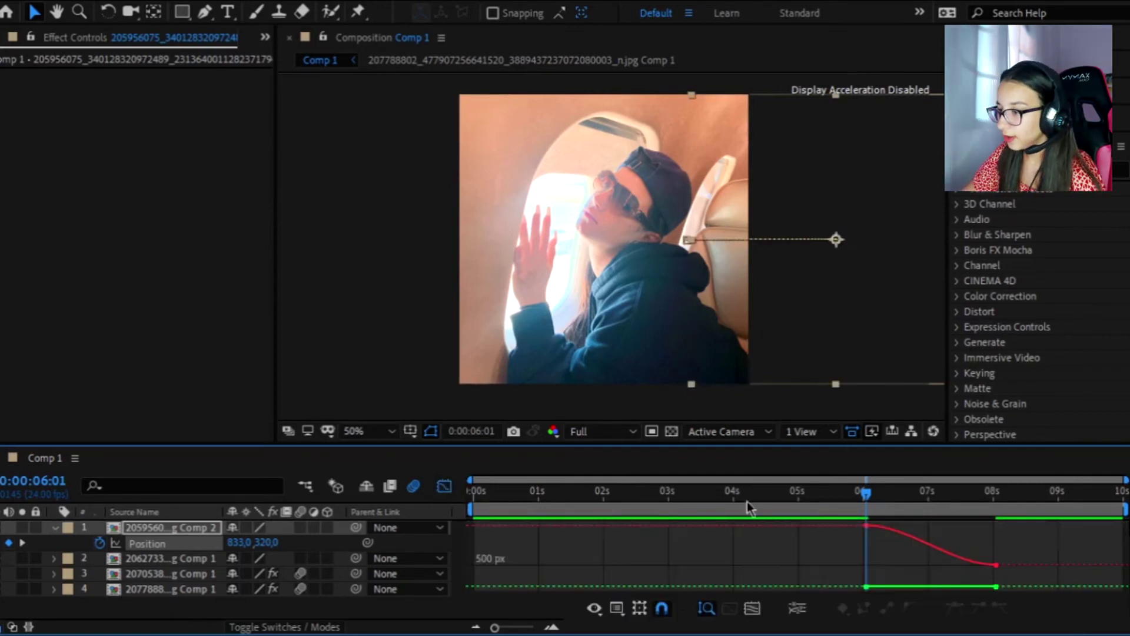
{"action": "left_click", "coordinate": [799, 609]}
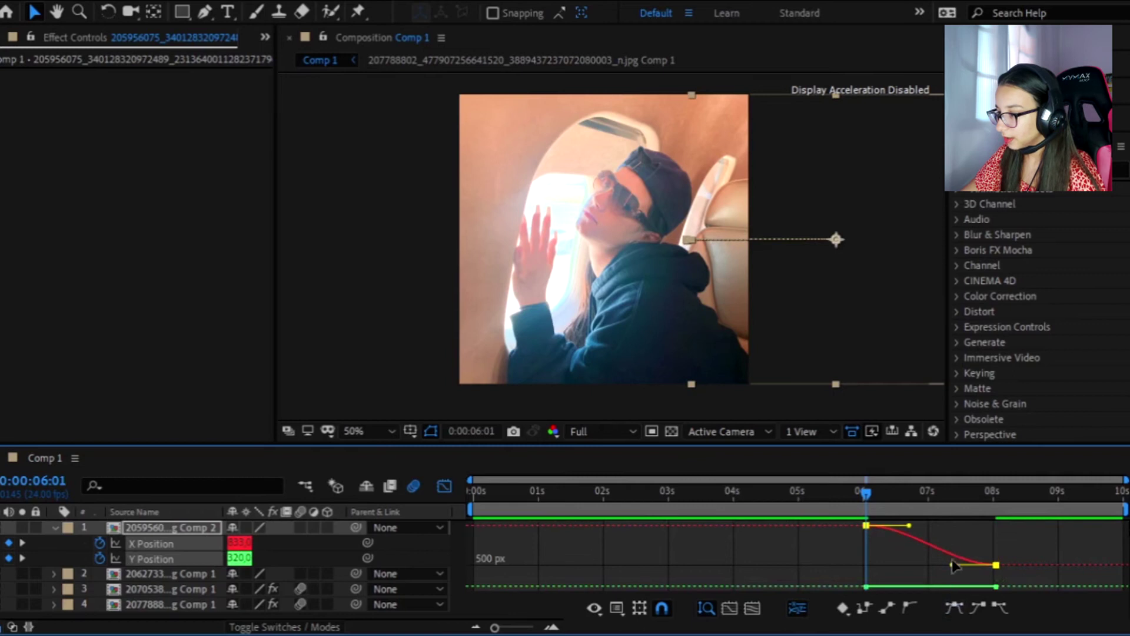
{"action": "left_click_drag", "start_coordinate": [907, 526], "coordinate": [892, 554]}
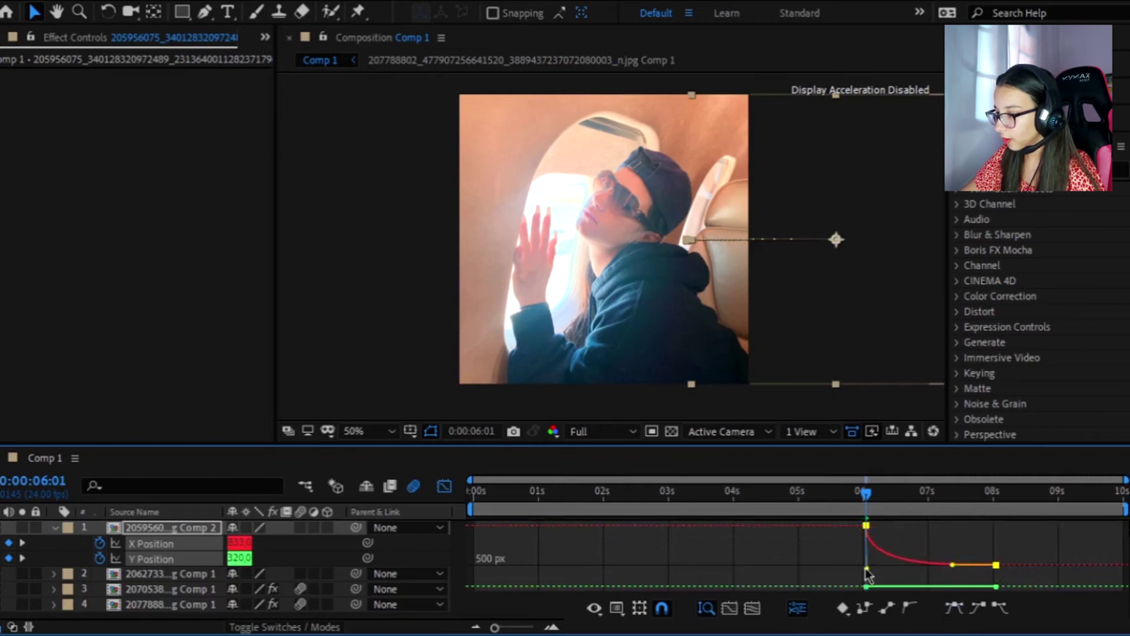
- Preview the top photo's slide from just before the transition
{"action": "left_click", "coordinate": [818, 507]}
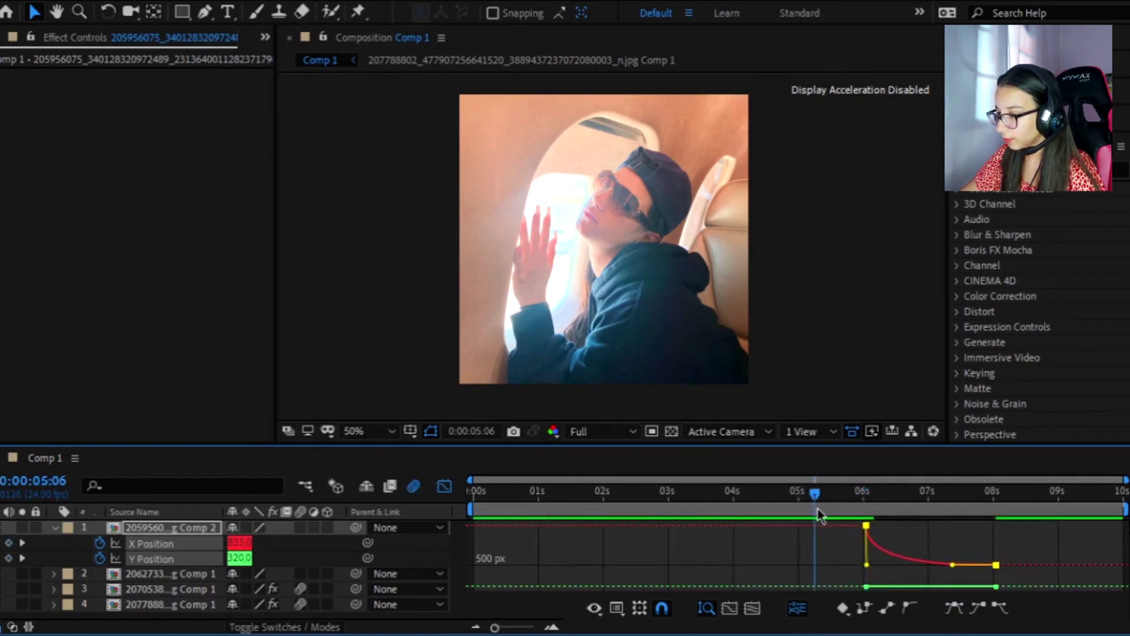
{"action": "key", "text": "space"}
{"action": "key", "text": "shift+F3"}
{"action": "left_click", "coordinate": [885, 540]}
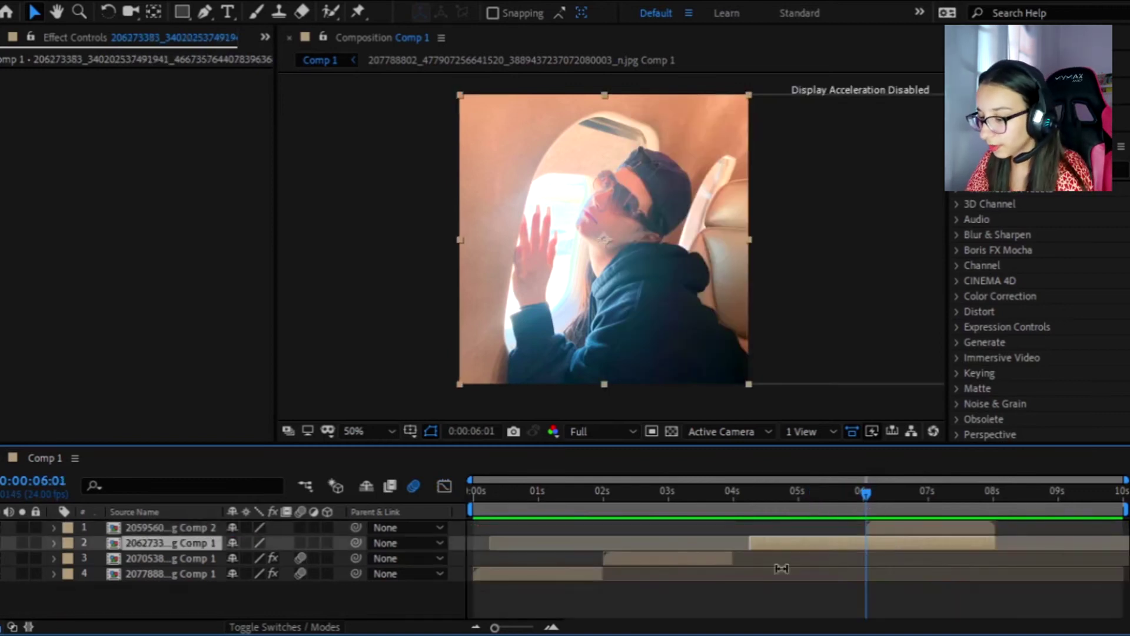
- Keyframe the second photo's Position from 320 at 06:01 to X 134 at 08:00, eased
{"action": "key", "text": "p"}
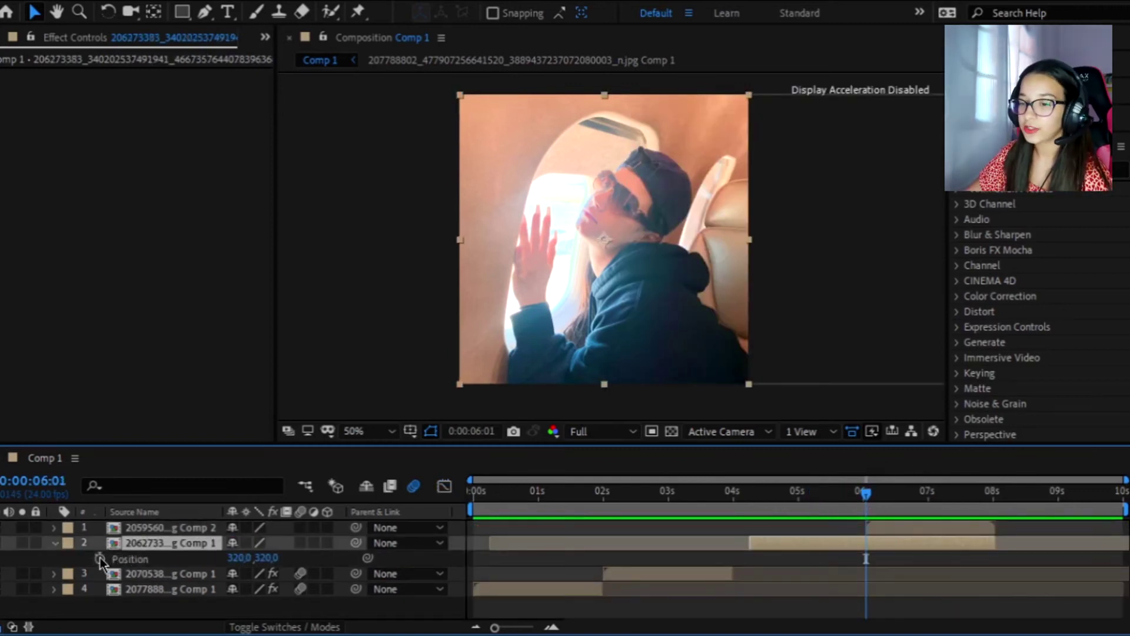
{"action": "left_click", "coordinate": [100, 558]}
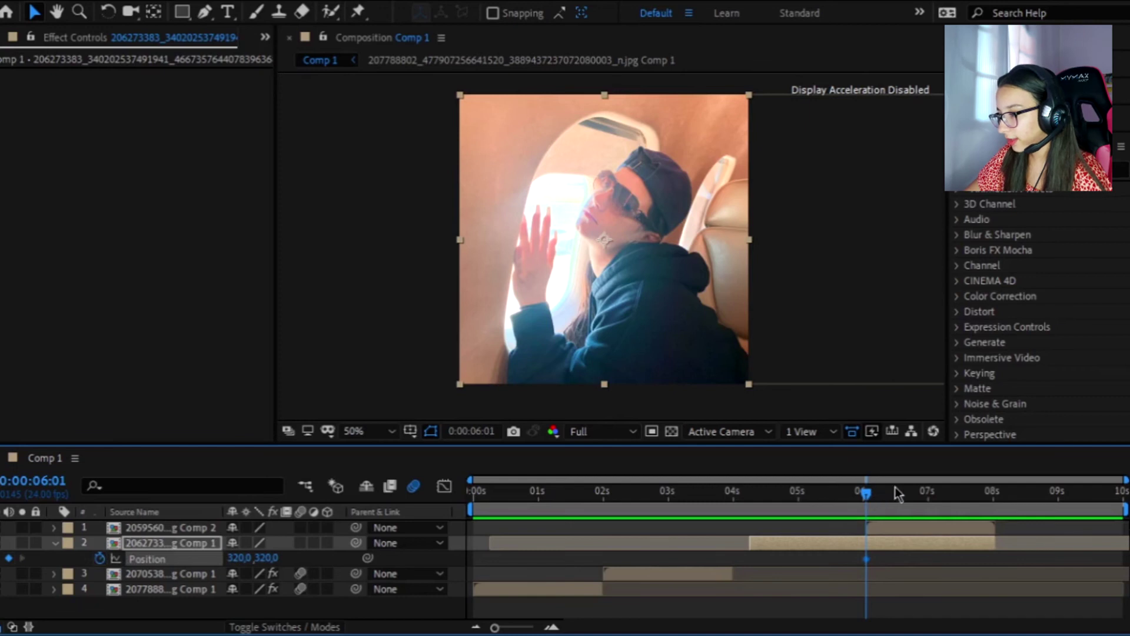
{"action": "left_click_drag", "start_coordinate": [895, 492], "coordinate": [992, 507]}
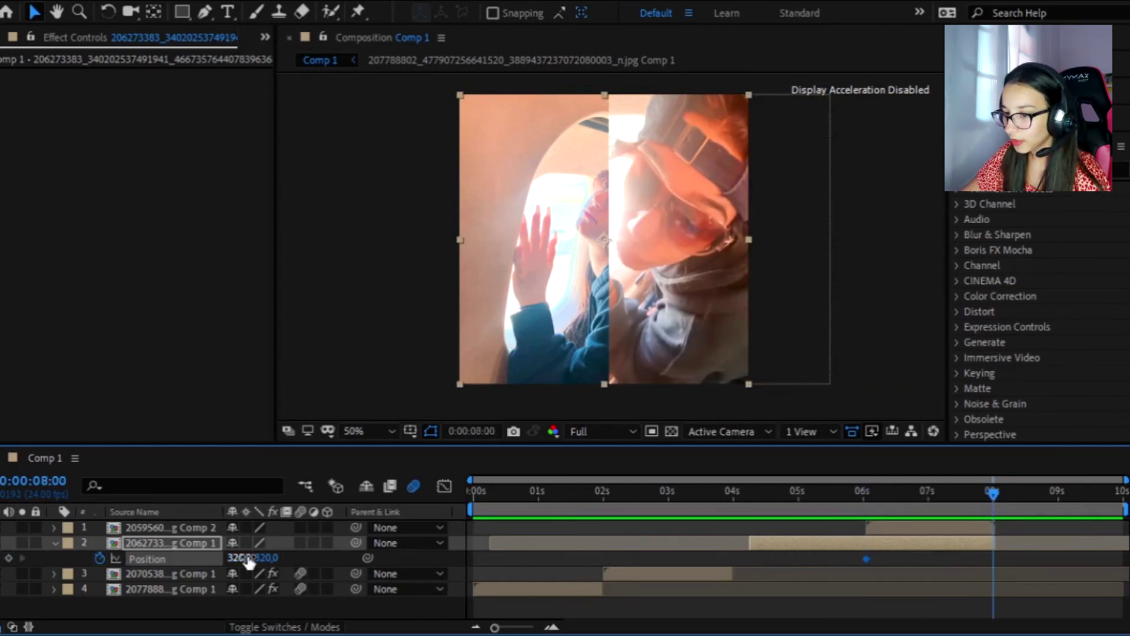
{"action": "mouse_move", "coordinate": [249, 562]}
{"action": "left_mouse_down"}
{"action": "mouse_move", "coordinate": [116, 560]}
{"action": "mouse_move", "coordinate": [88, 570]}
{"action": "left_mouse_up"}
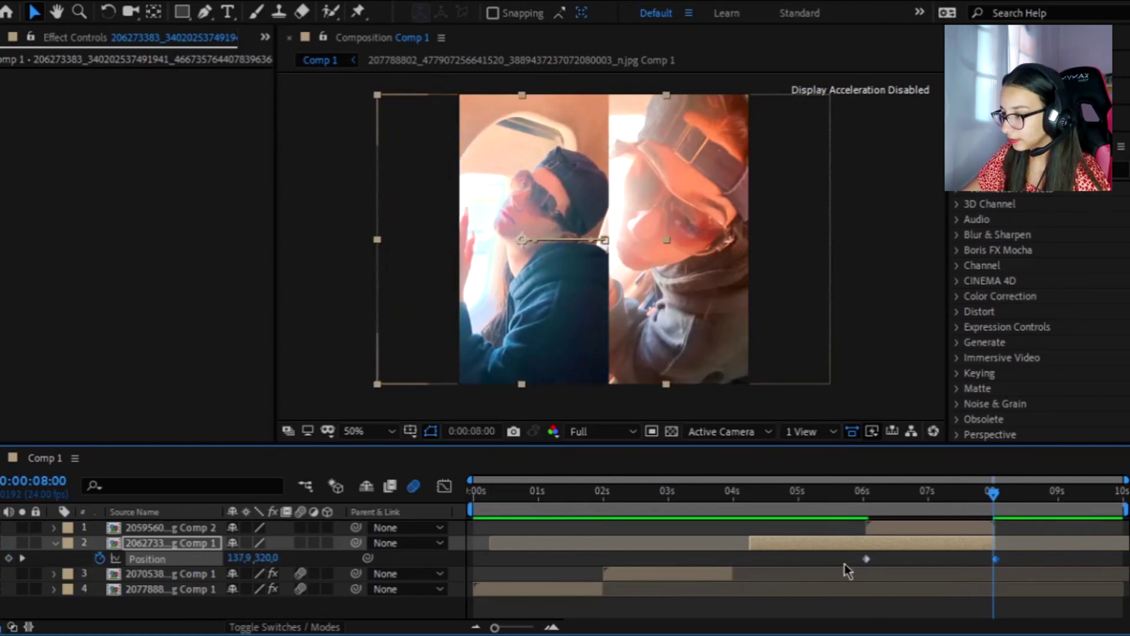
{"action": "left_click_drag", "start_coordinate": [845, 563], "coordinate": [1047, 555]}
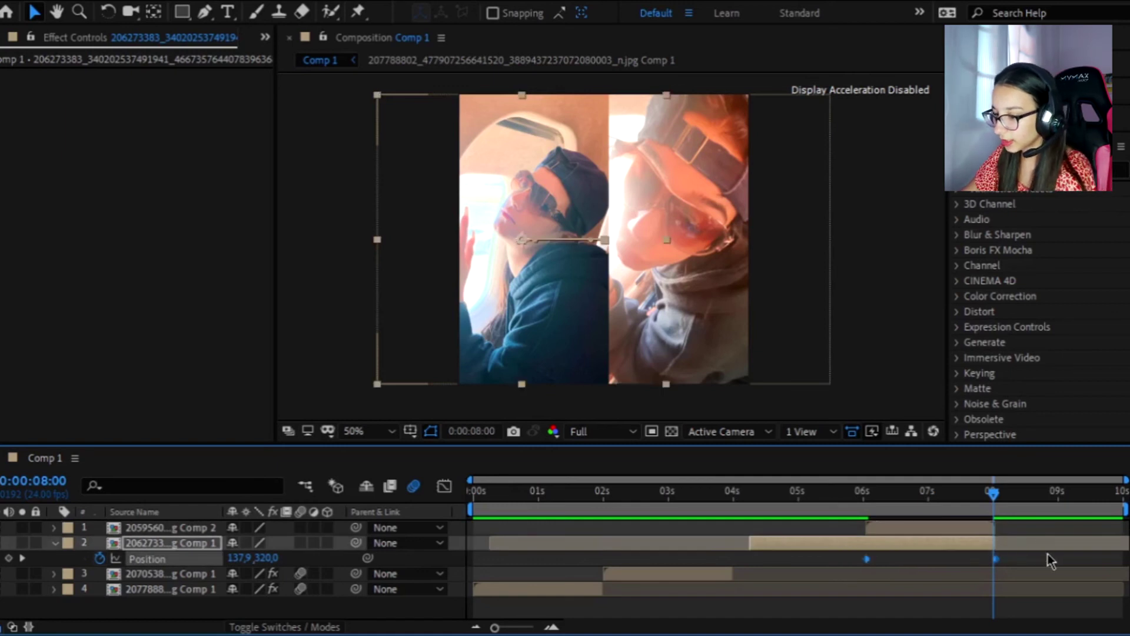
{"action": "key", "text": "F9"}
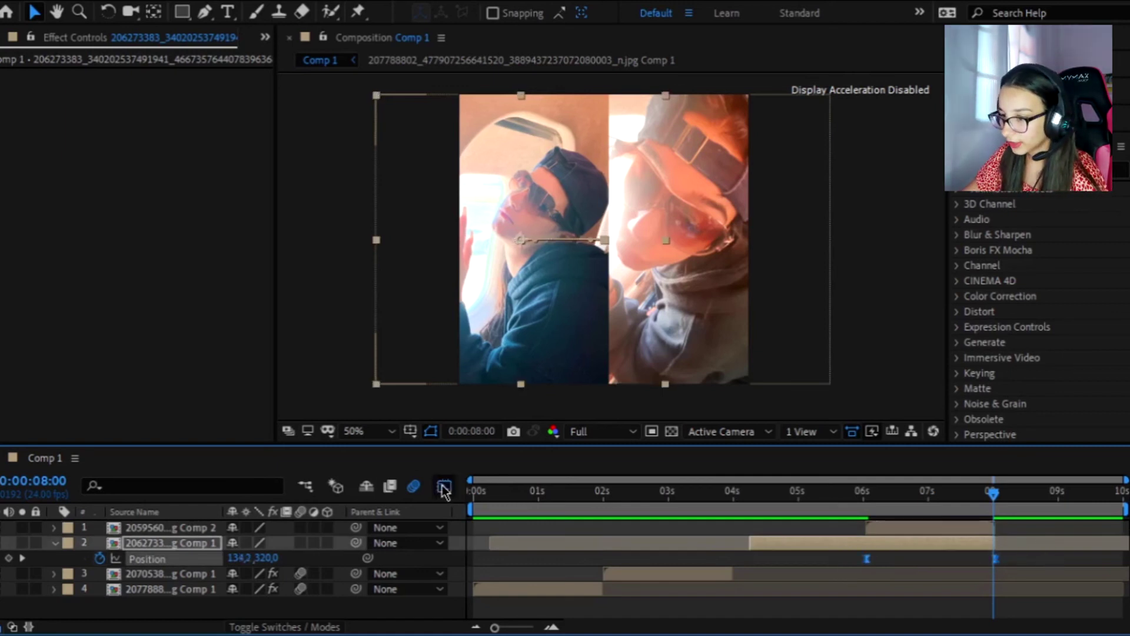
- Separate its Position dimensions and pull the X handle so the slide rushes then settles
{"action": "left_click", "coordinate": [443, 489]}
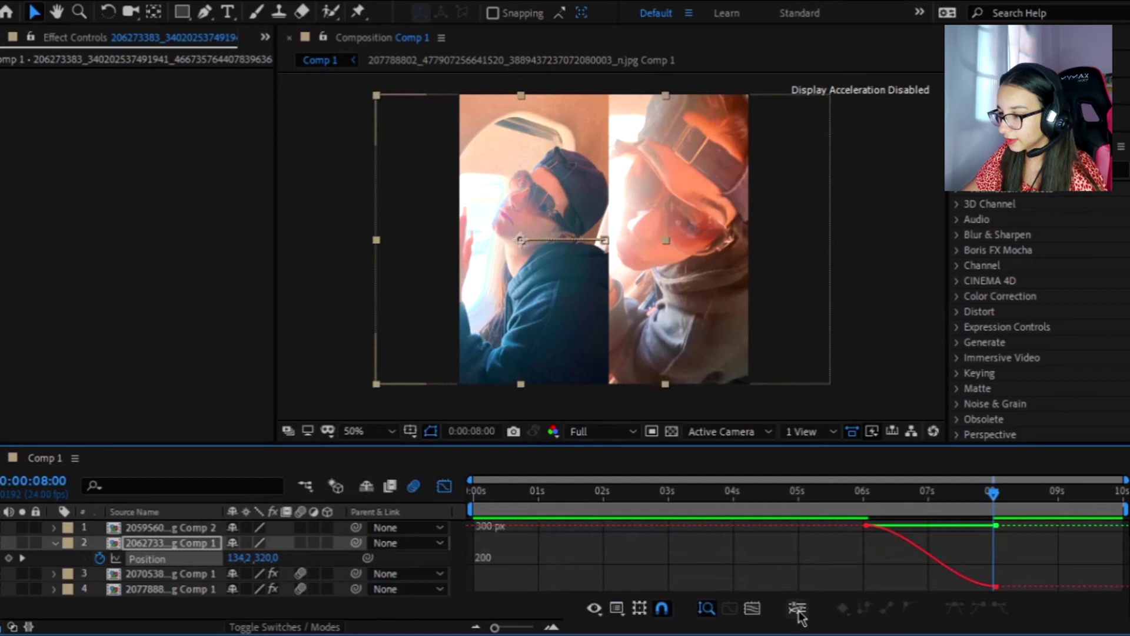
{"action": "left_click", "coordinate": [799, 612]}
{"action": "left_click", "coordinate": [930, 562]}
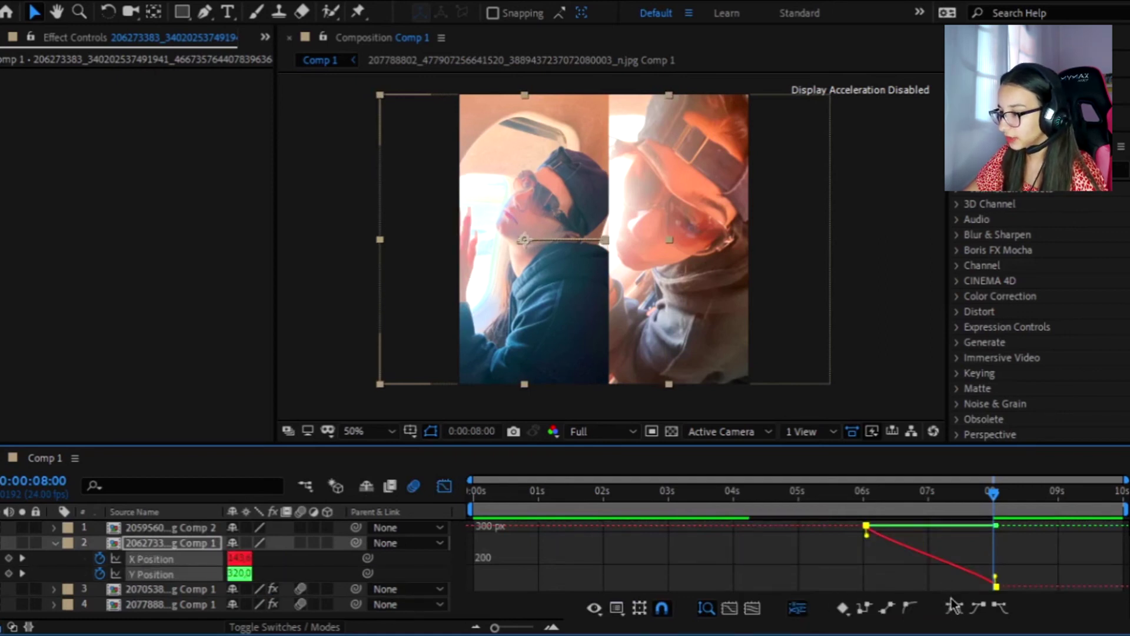
{"action": "left_click", "coordinate": [954, 607]}
{"action": "left_click_drag", "start_coordinate": [908, 526], "coordinate": [868, 584]}
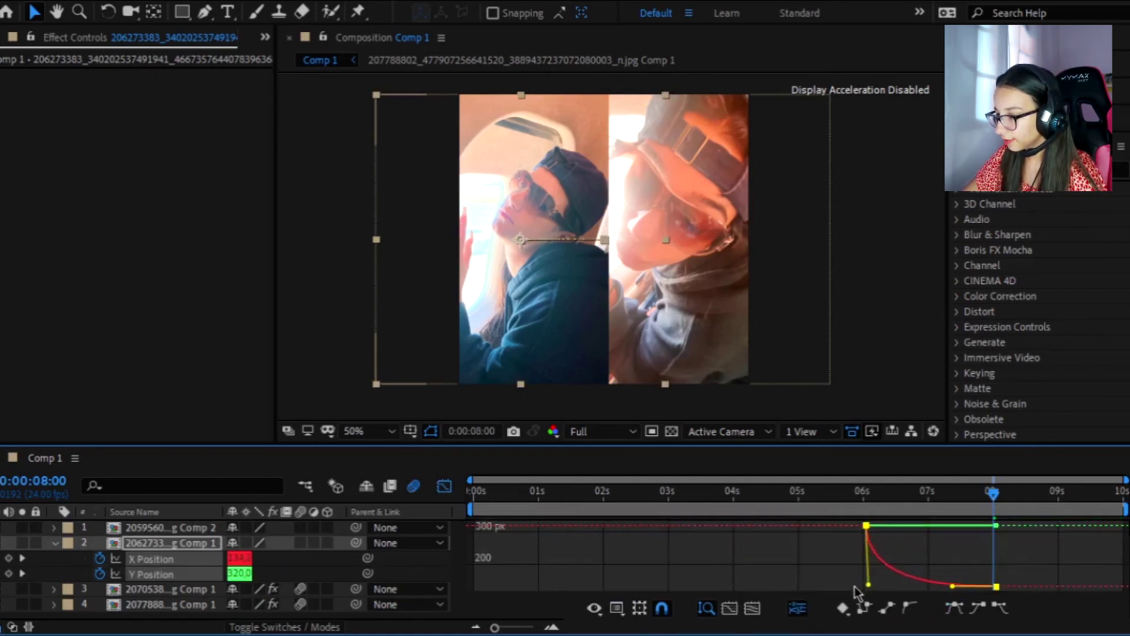
{"action": "left_click_drag", "start_coordinate": [857, 517], "coordinate": [698, 525]}
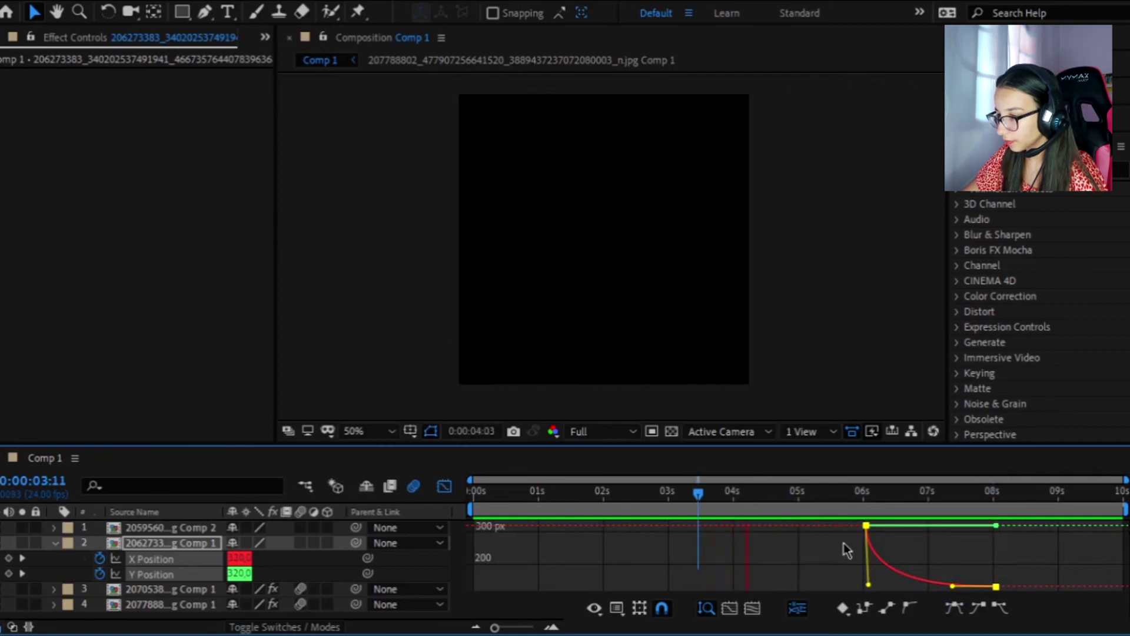
{"action": "left_click", "coordinate": [829, 546]}
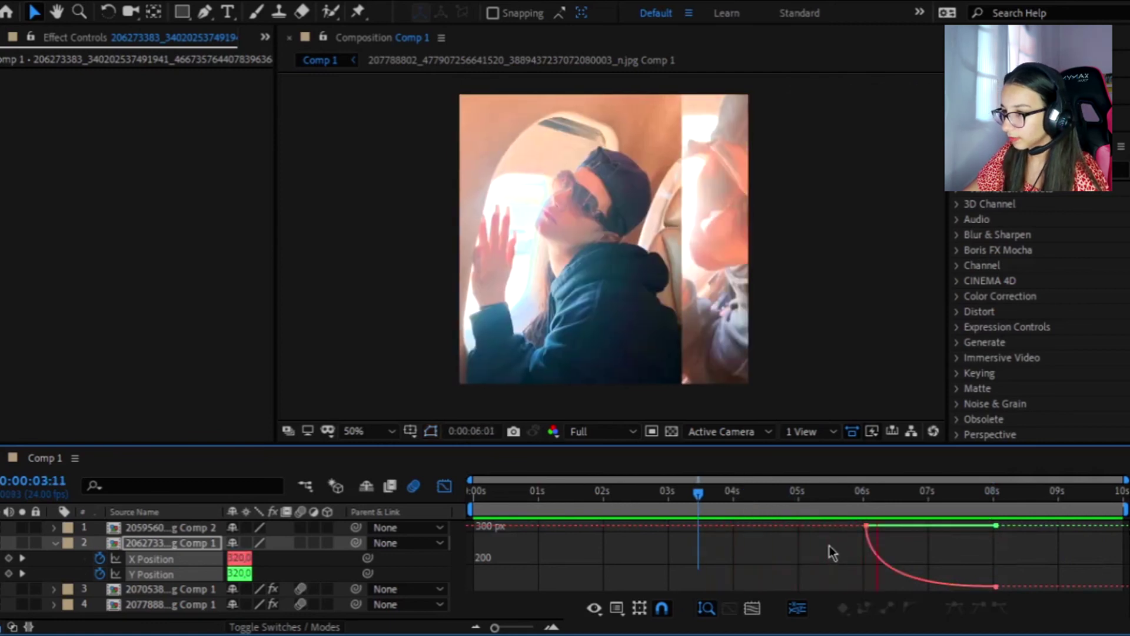